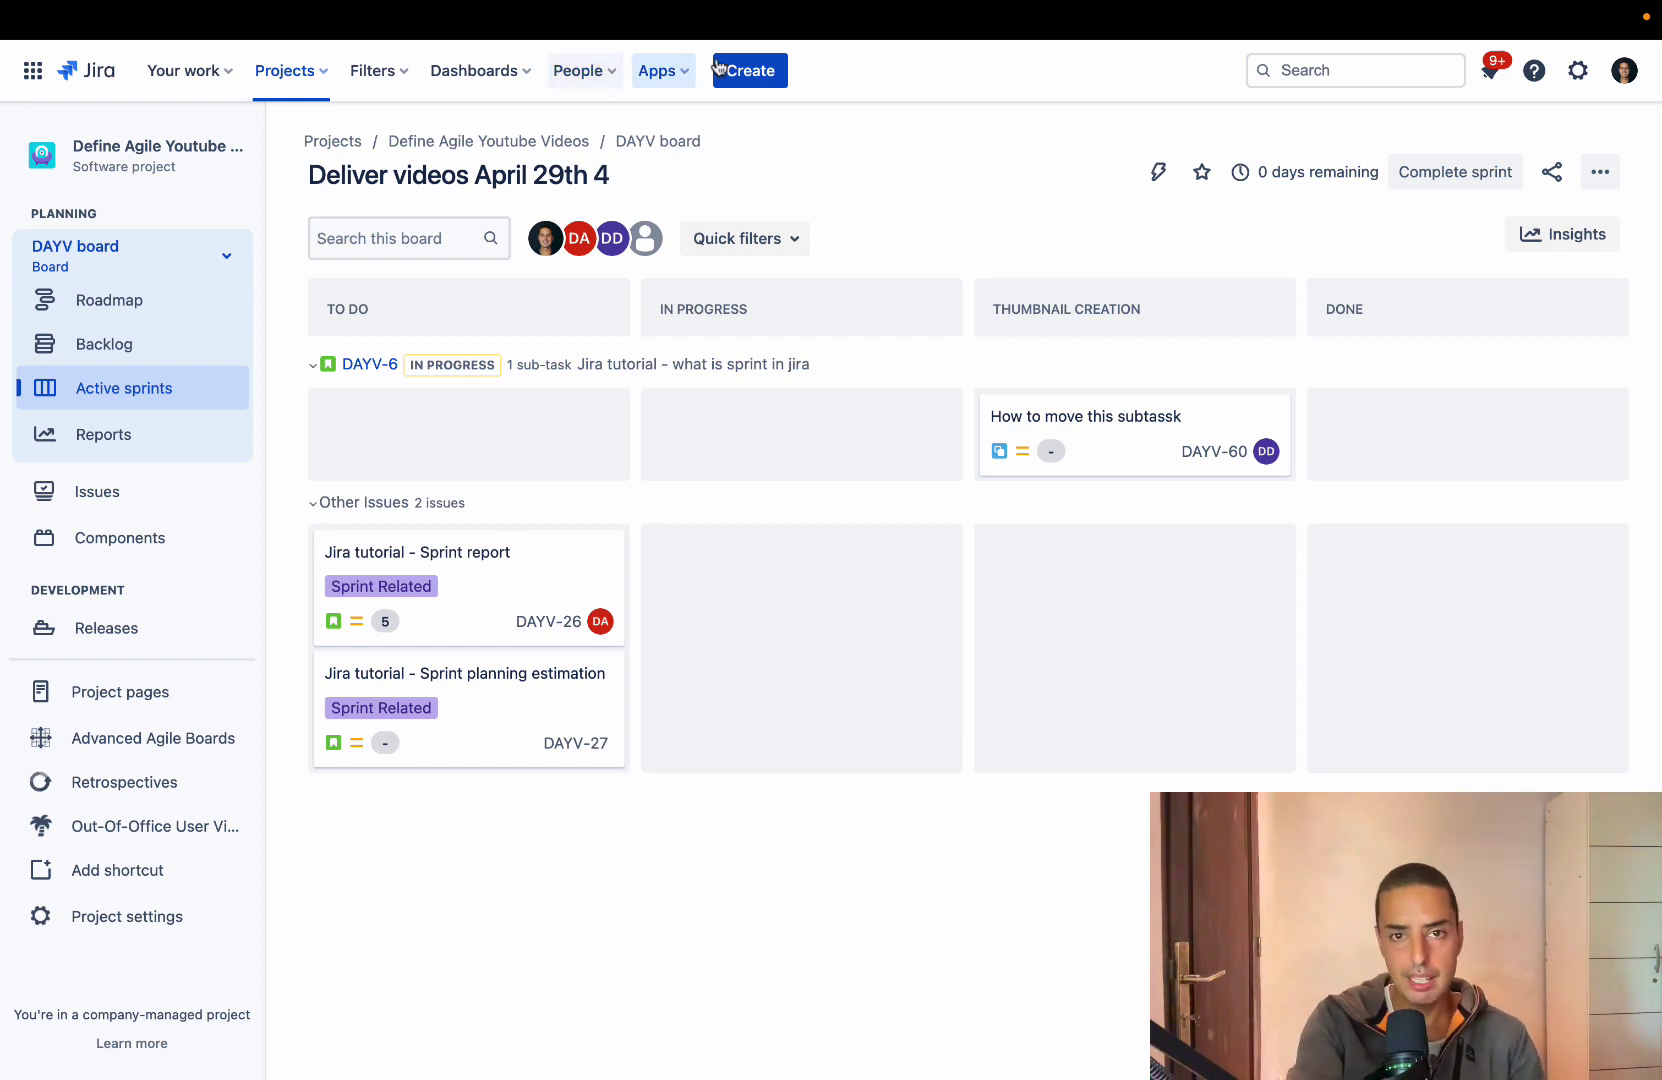
# Step: Start a new issue, pick the Design issue type, then cancel without creating it
pyautogui.click(750, 78)
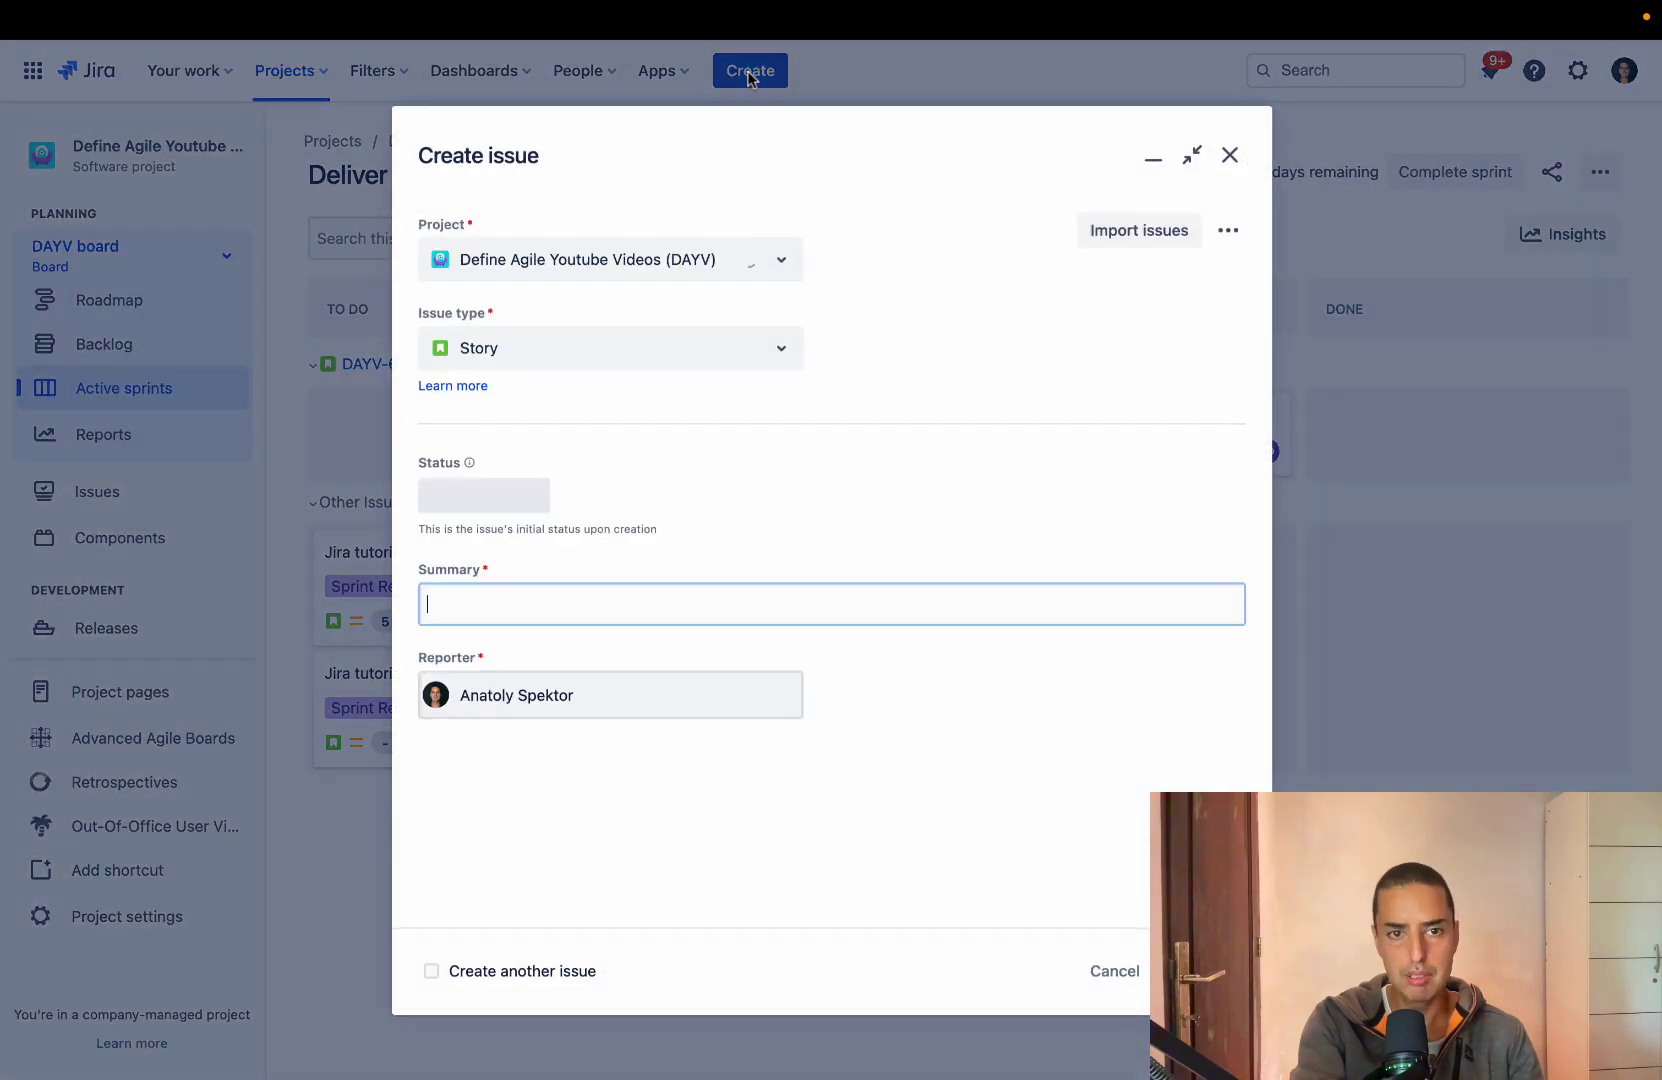
pyautogui.click(772, 352)
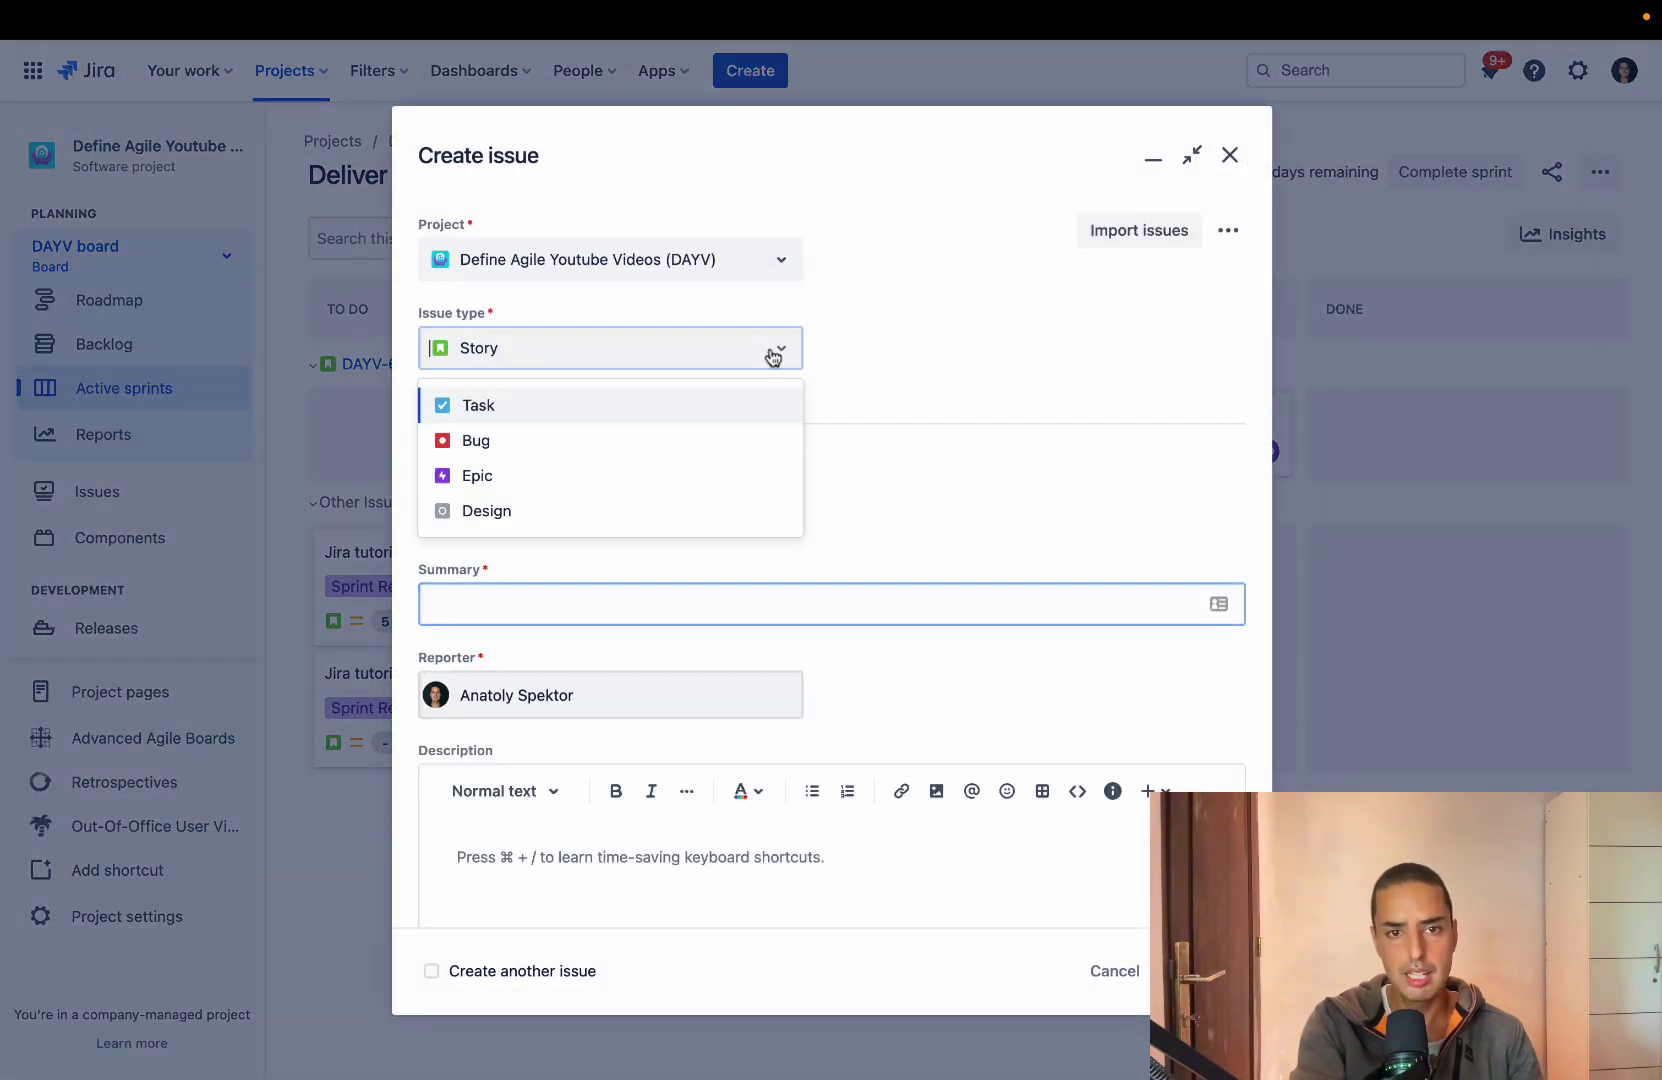
pyautogui.click(489, 515)
pyautogui.click(520, 366)
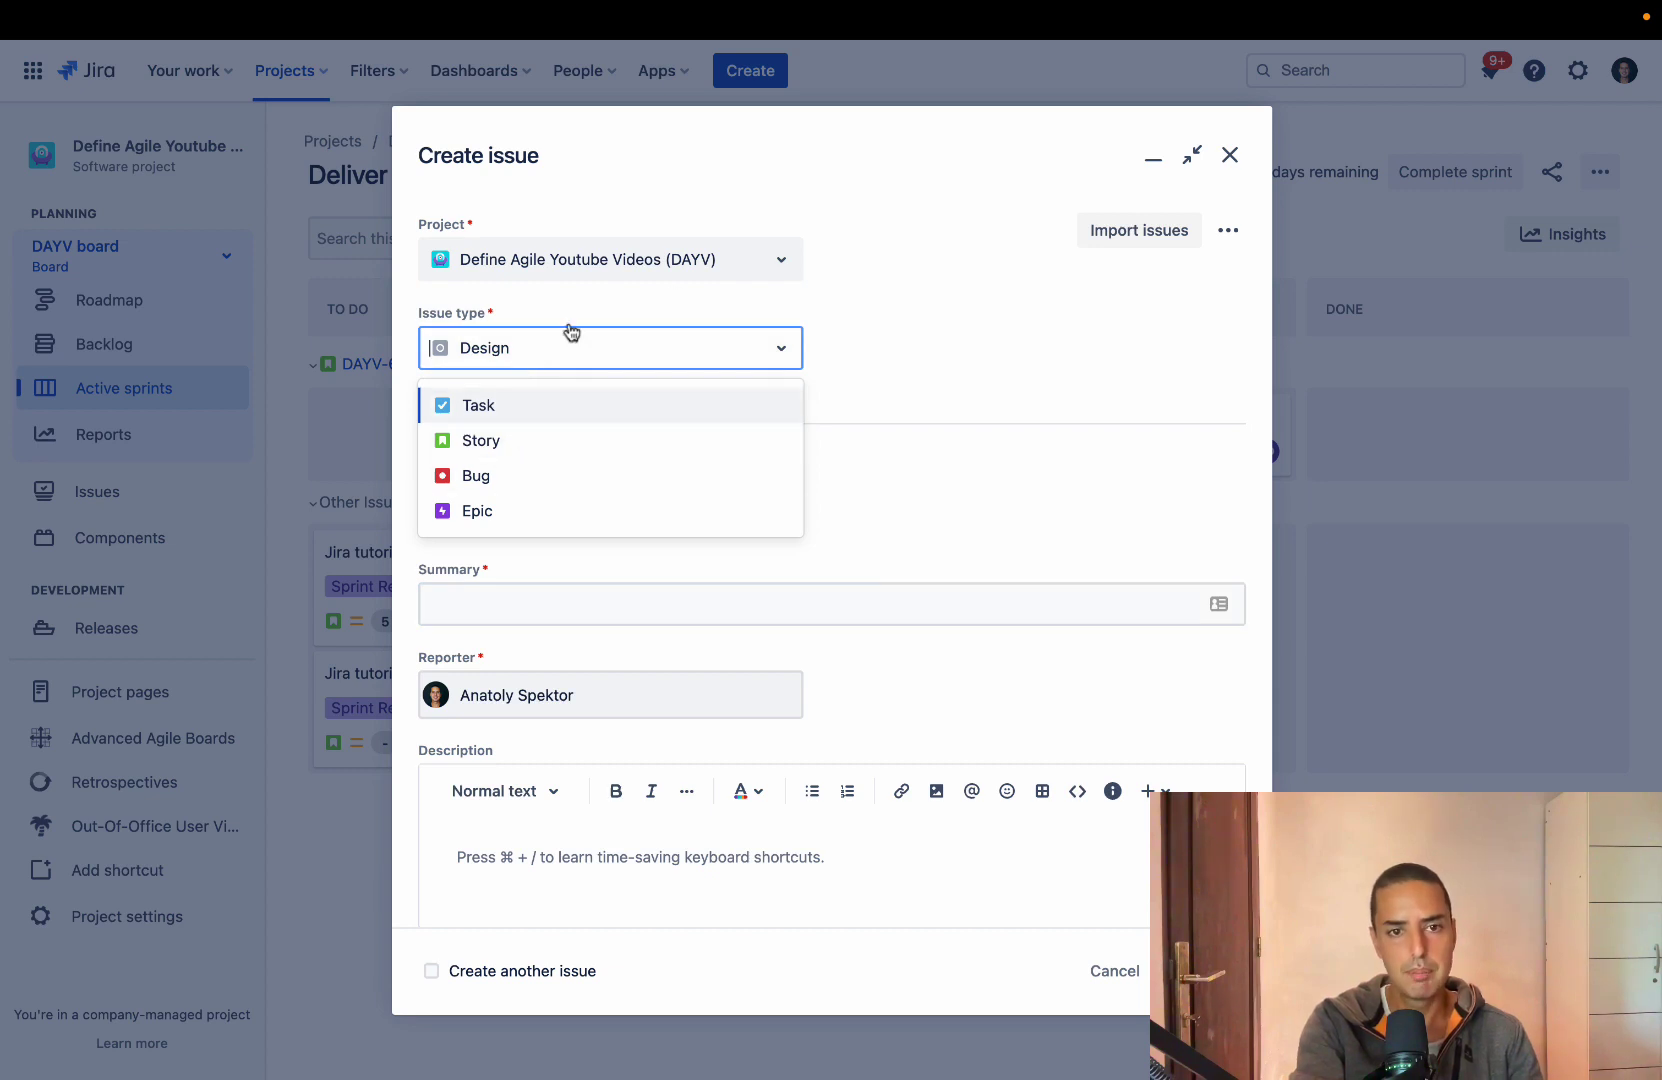
pyautogui.click(1110, 978)
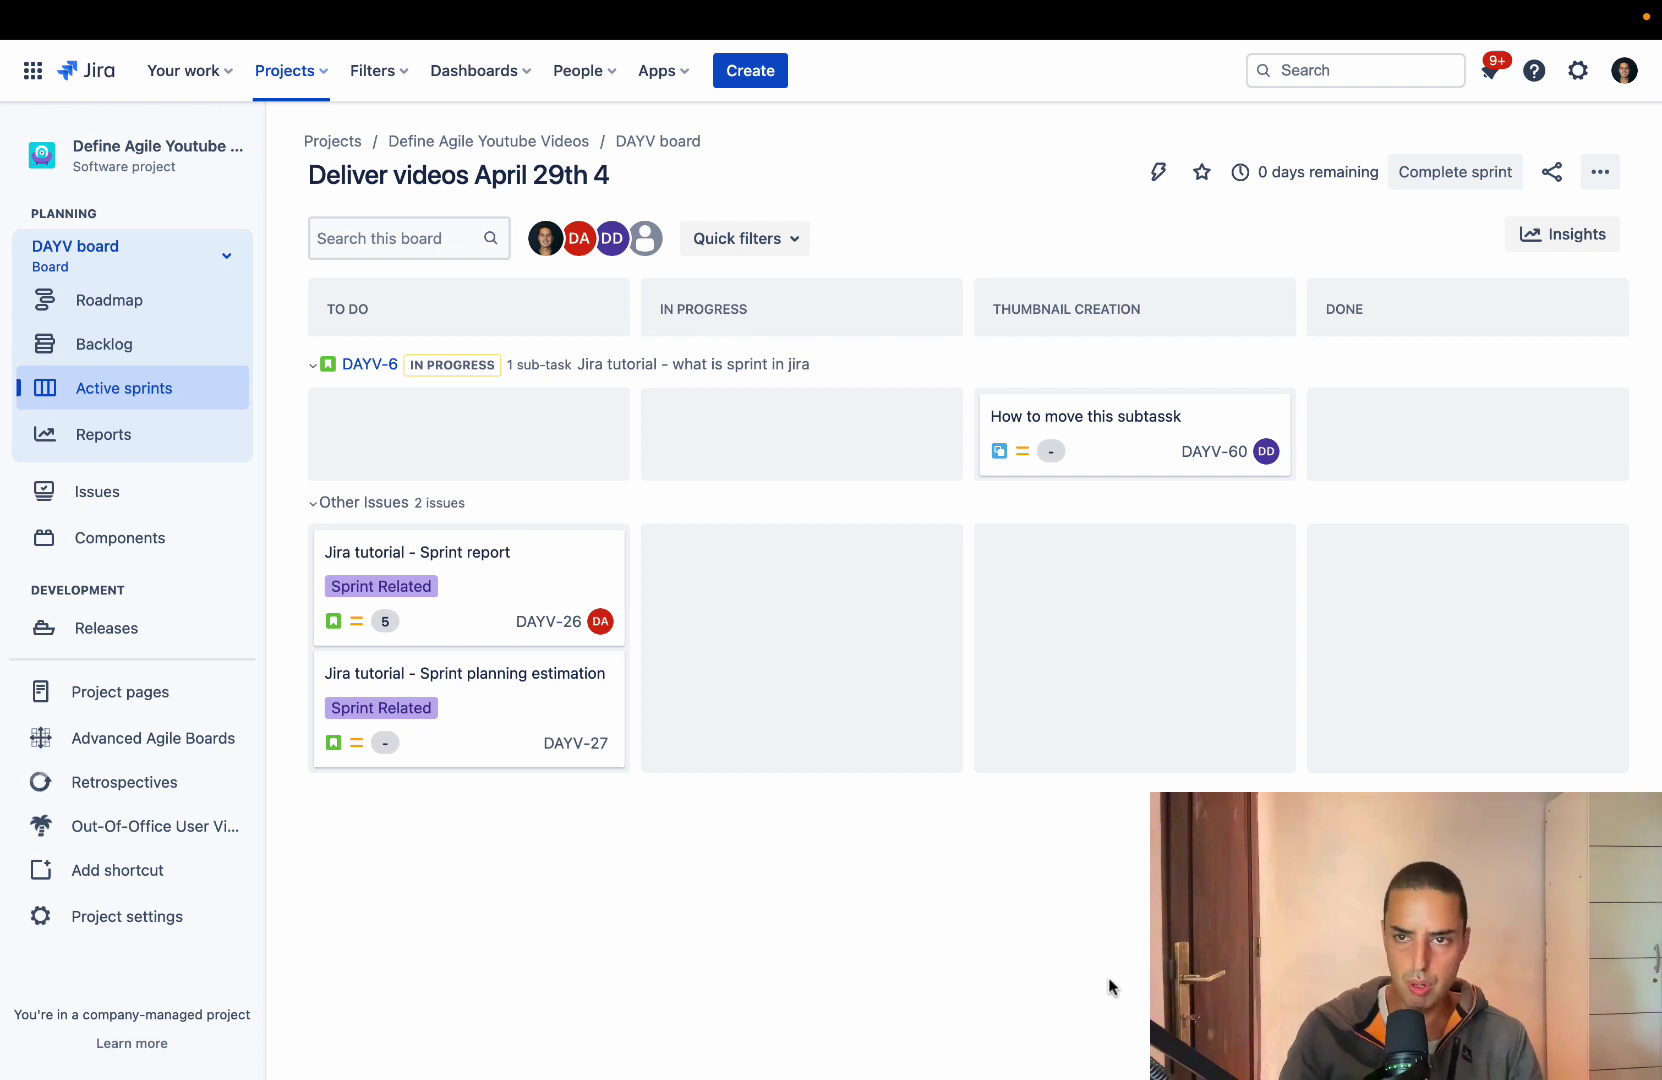
# Step: Open the Issue types administration page from Jira settings
pyautogui.click(1578, 72)
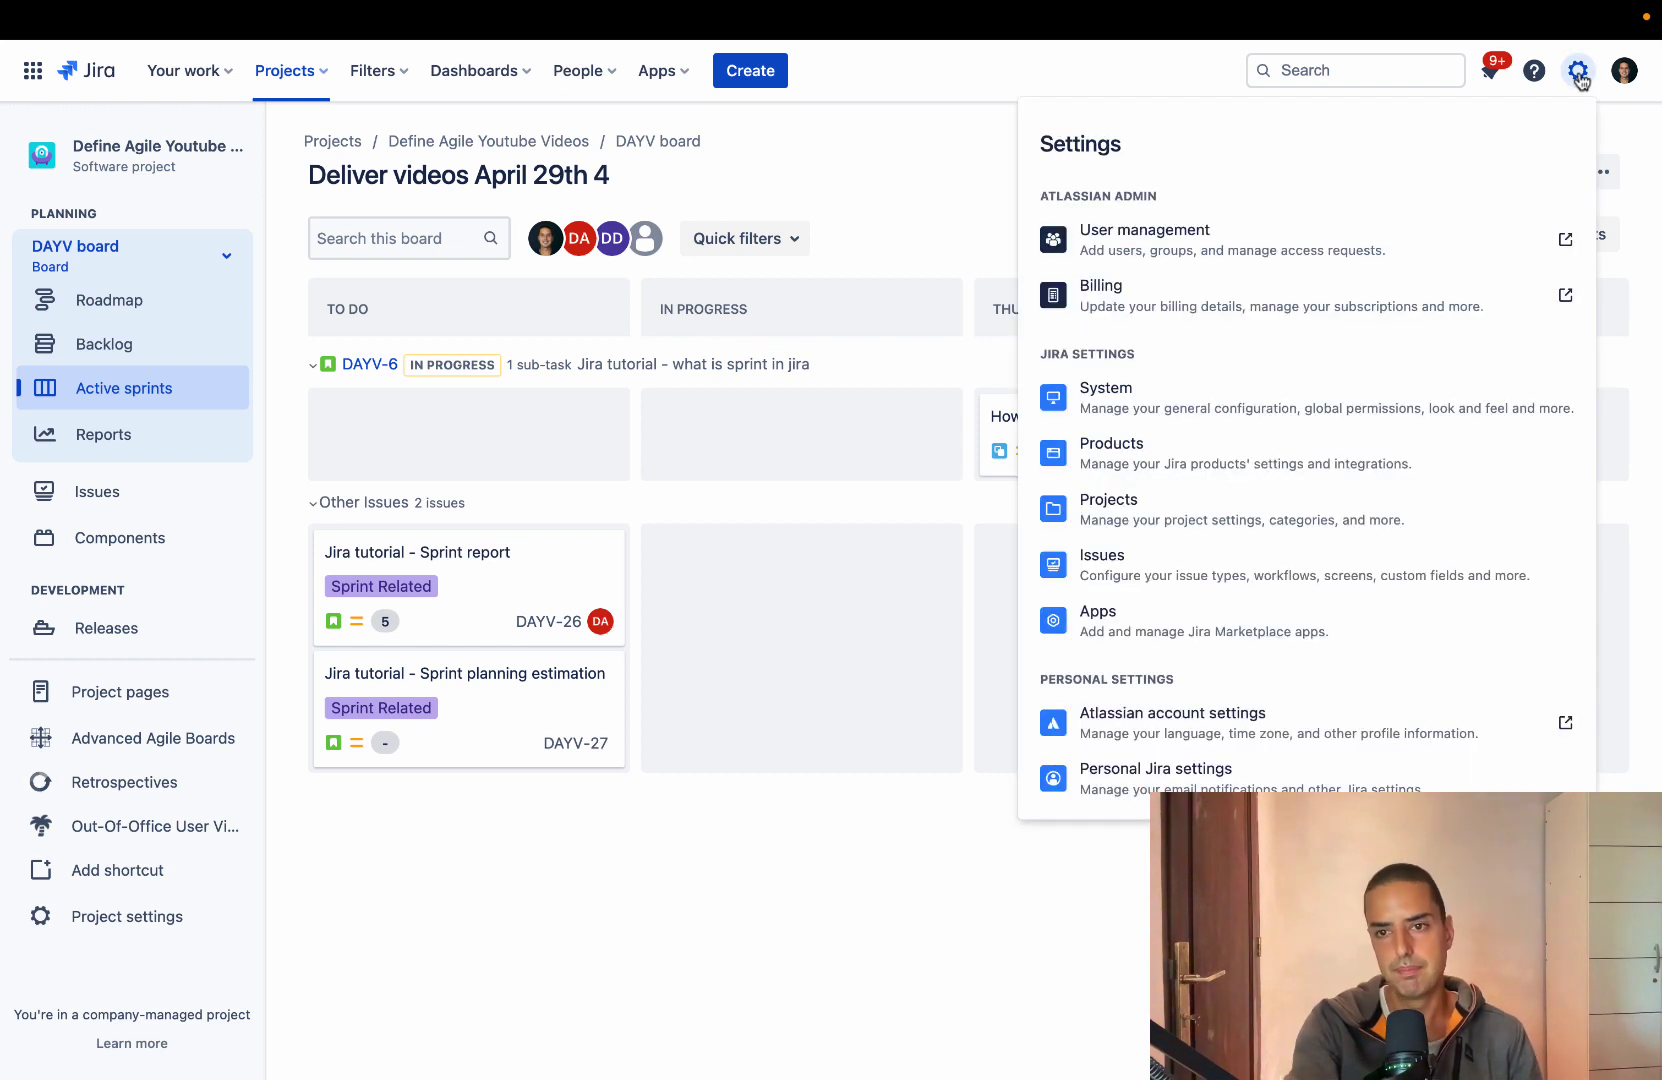
pyautogui.click(1156, 568)
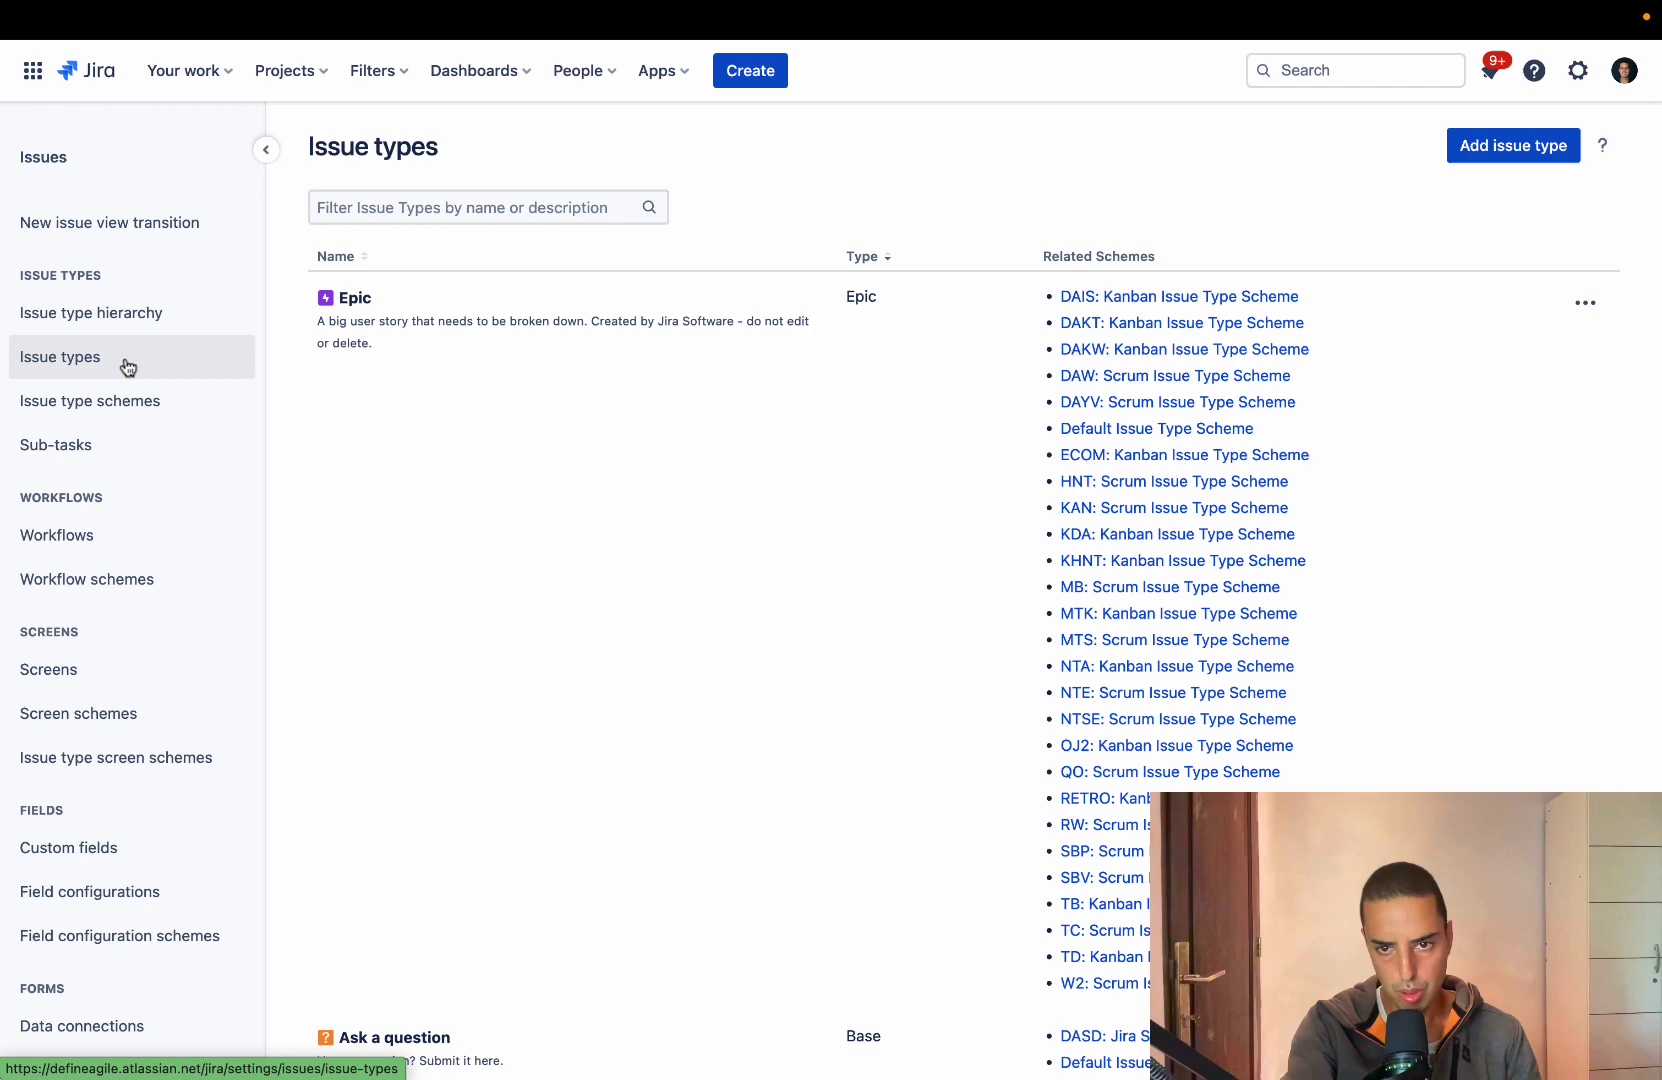
pyautogui.click(1500, 152)
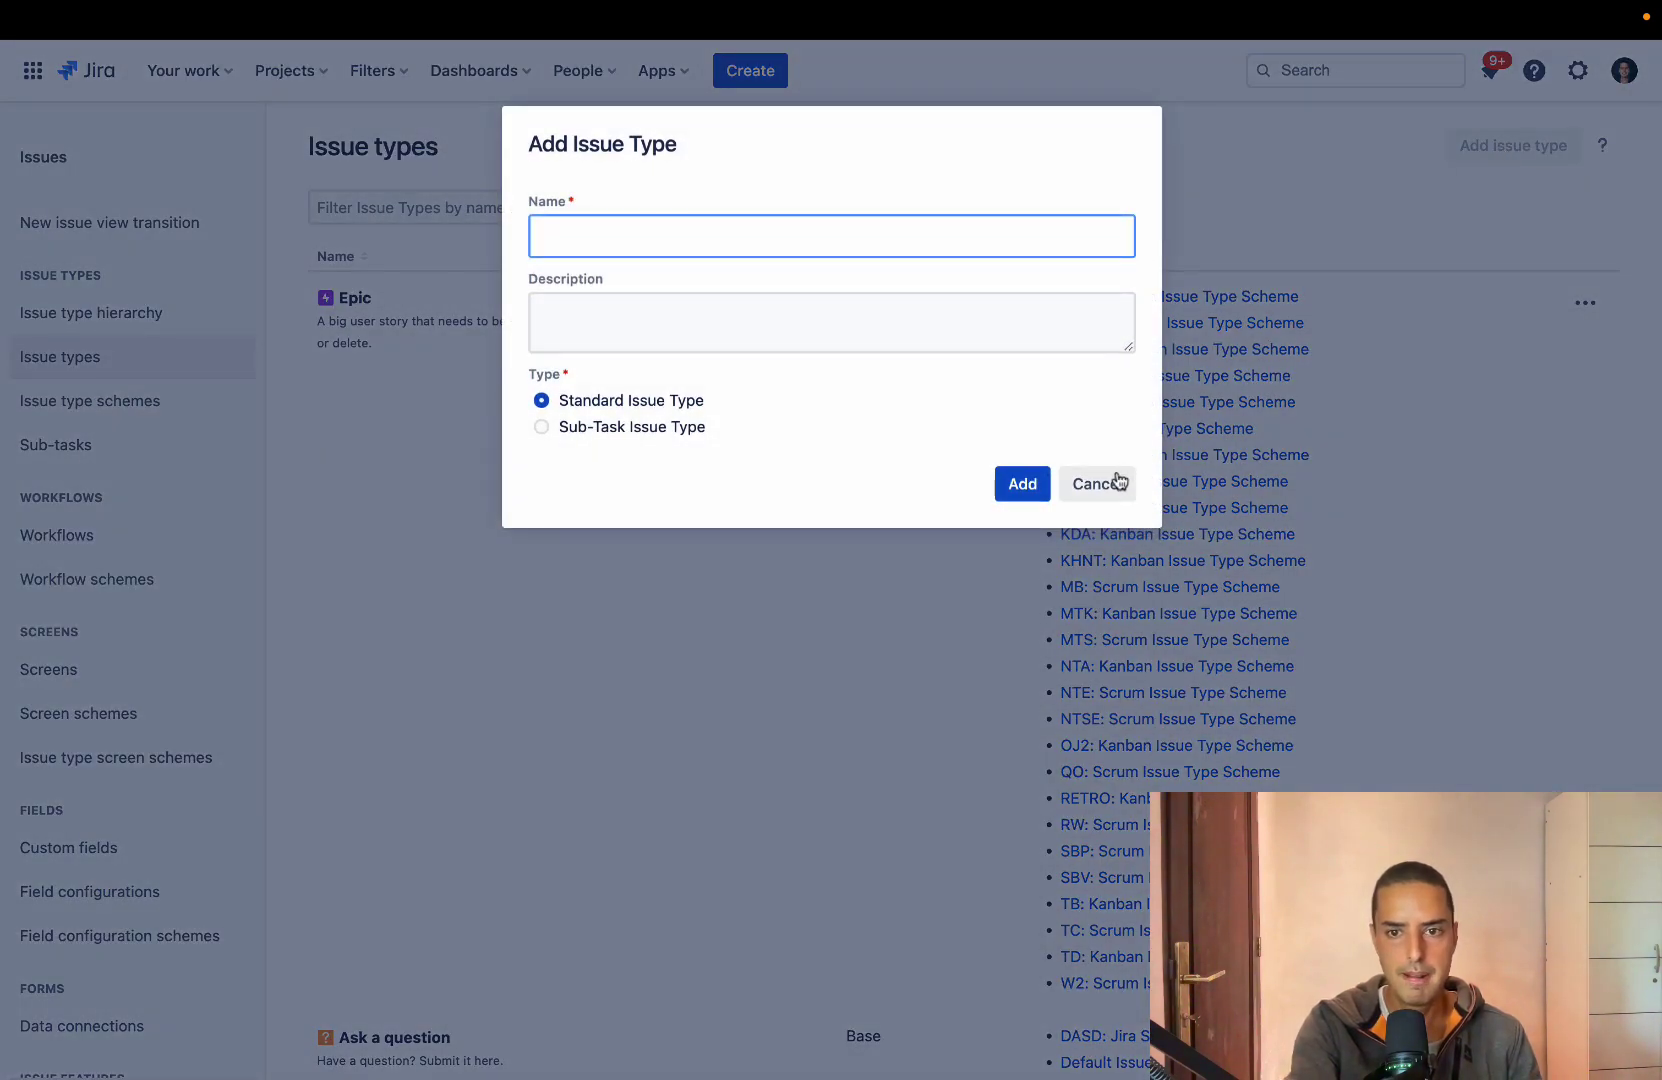
pyautogui.click(1118, 483)
pyautogui.scroll(-15, 827, 560)
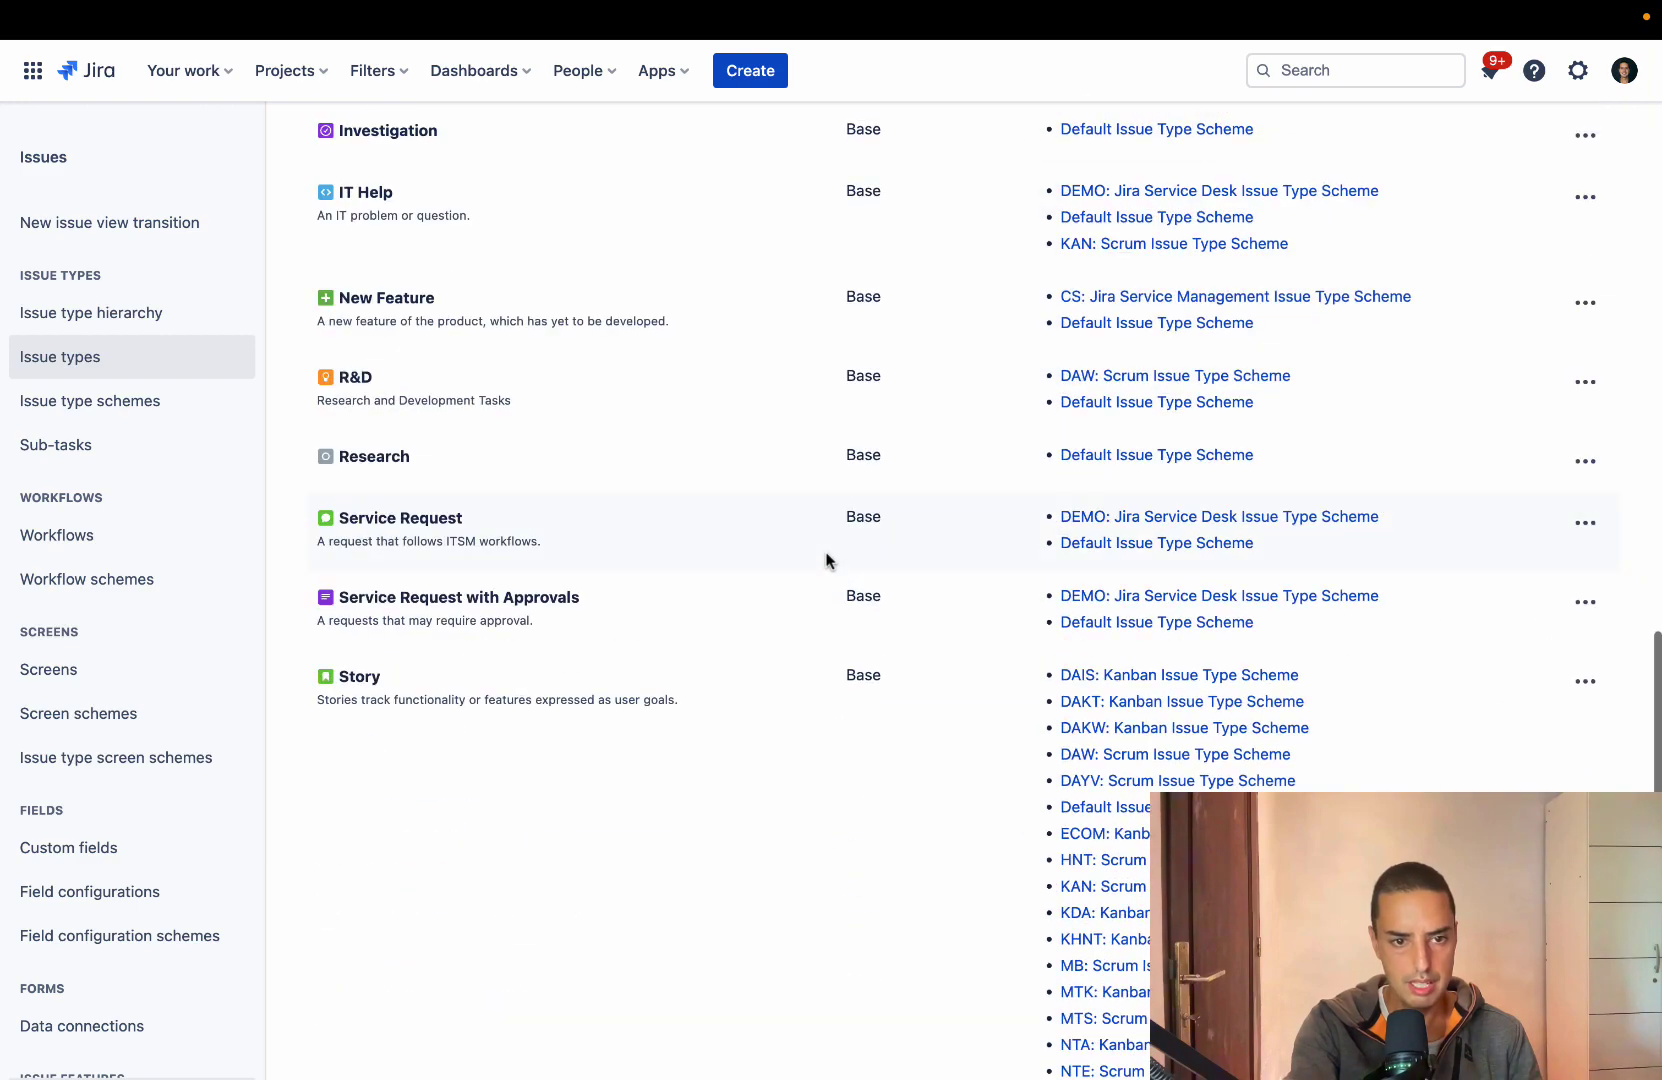
pyautogui.scroll(-5, 826, 560)
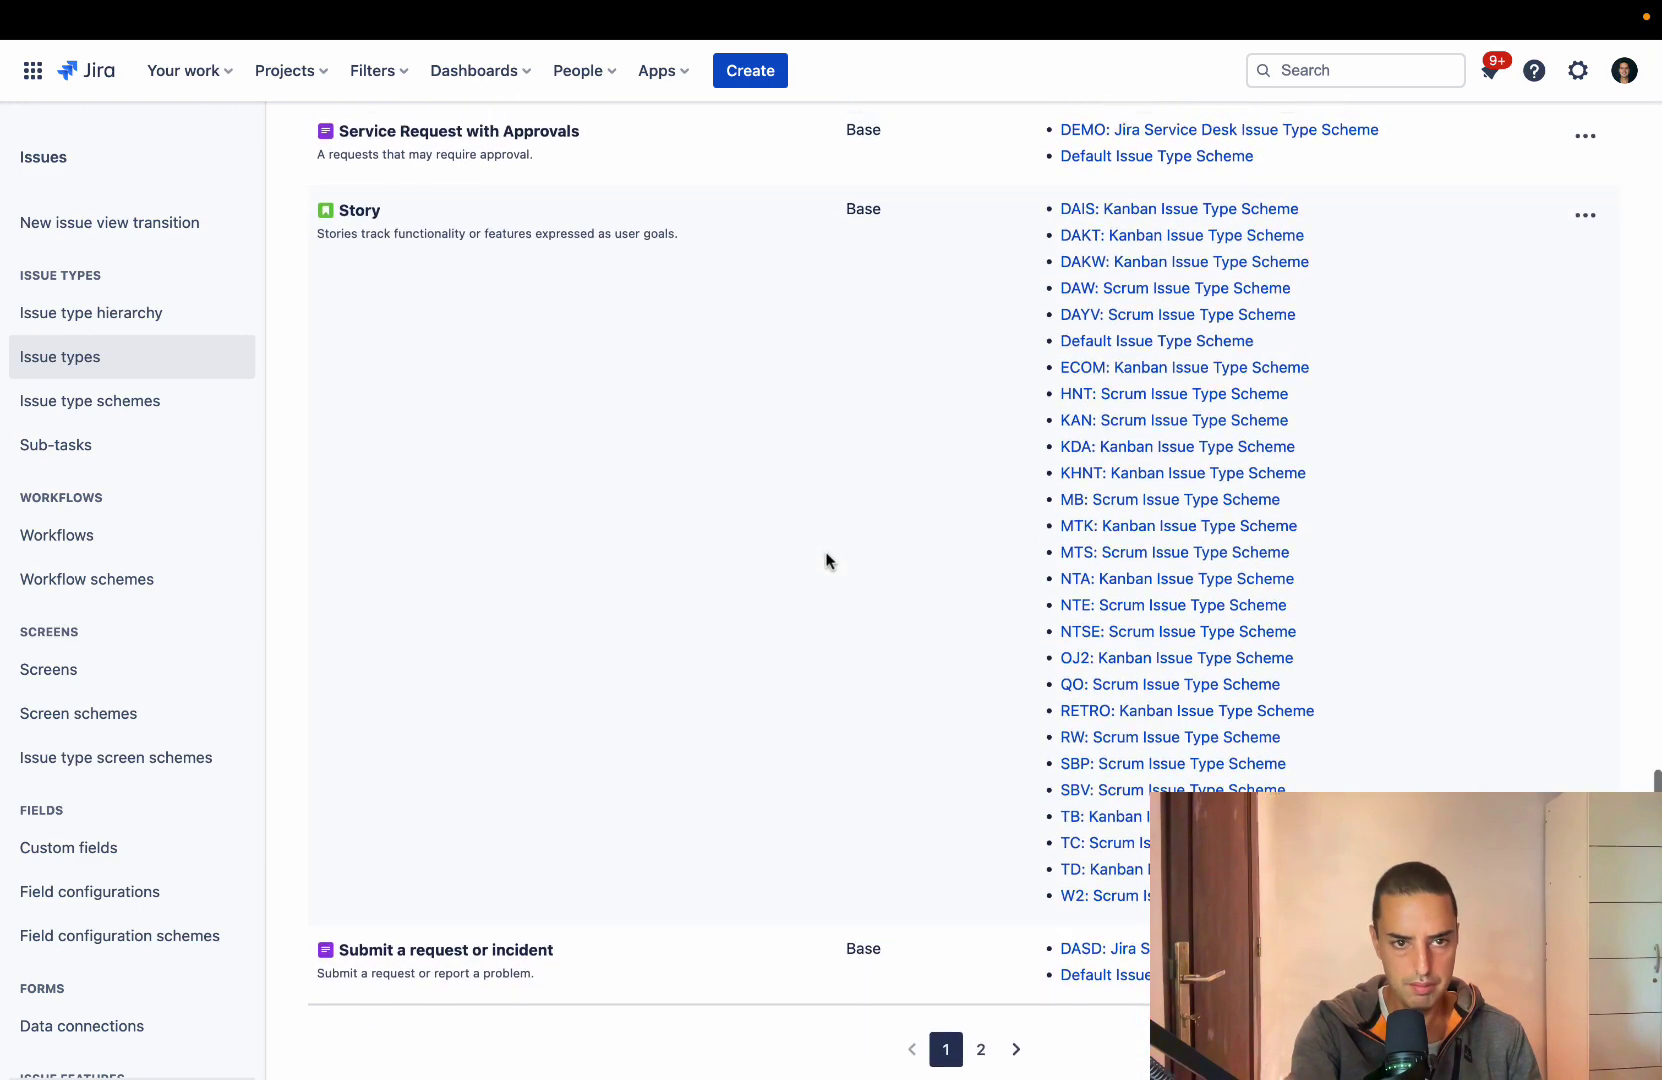
pyautogui.scroll(20, 827, 560)
# Step: Filter the issue types for 'Design' and delete that type after confirming
pyautogui.click(396, 216)
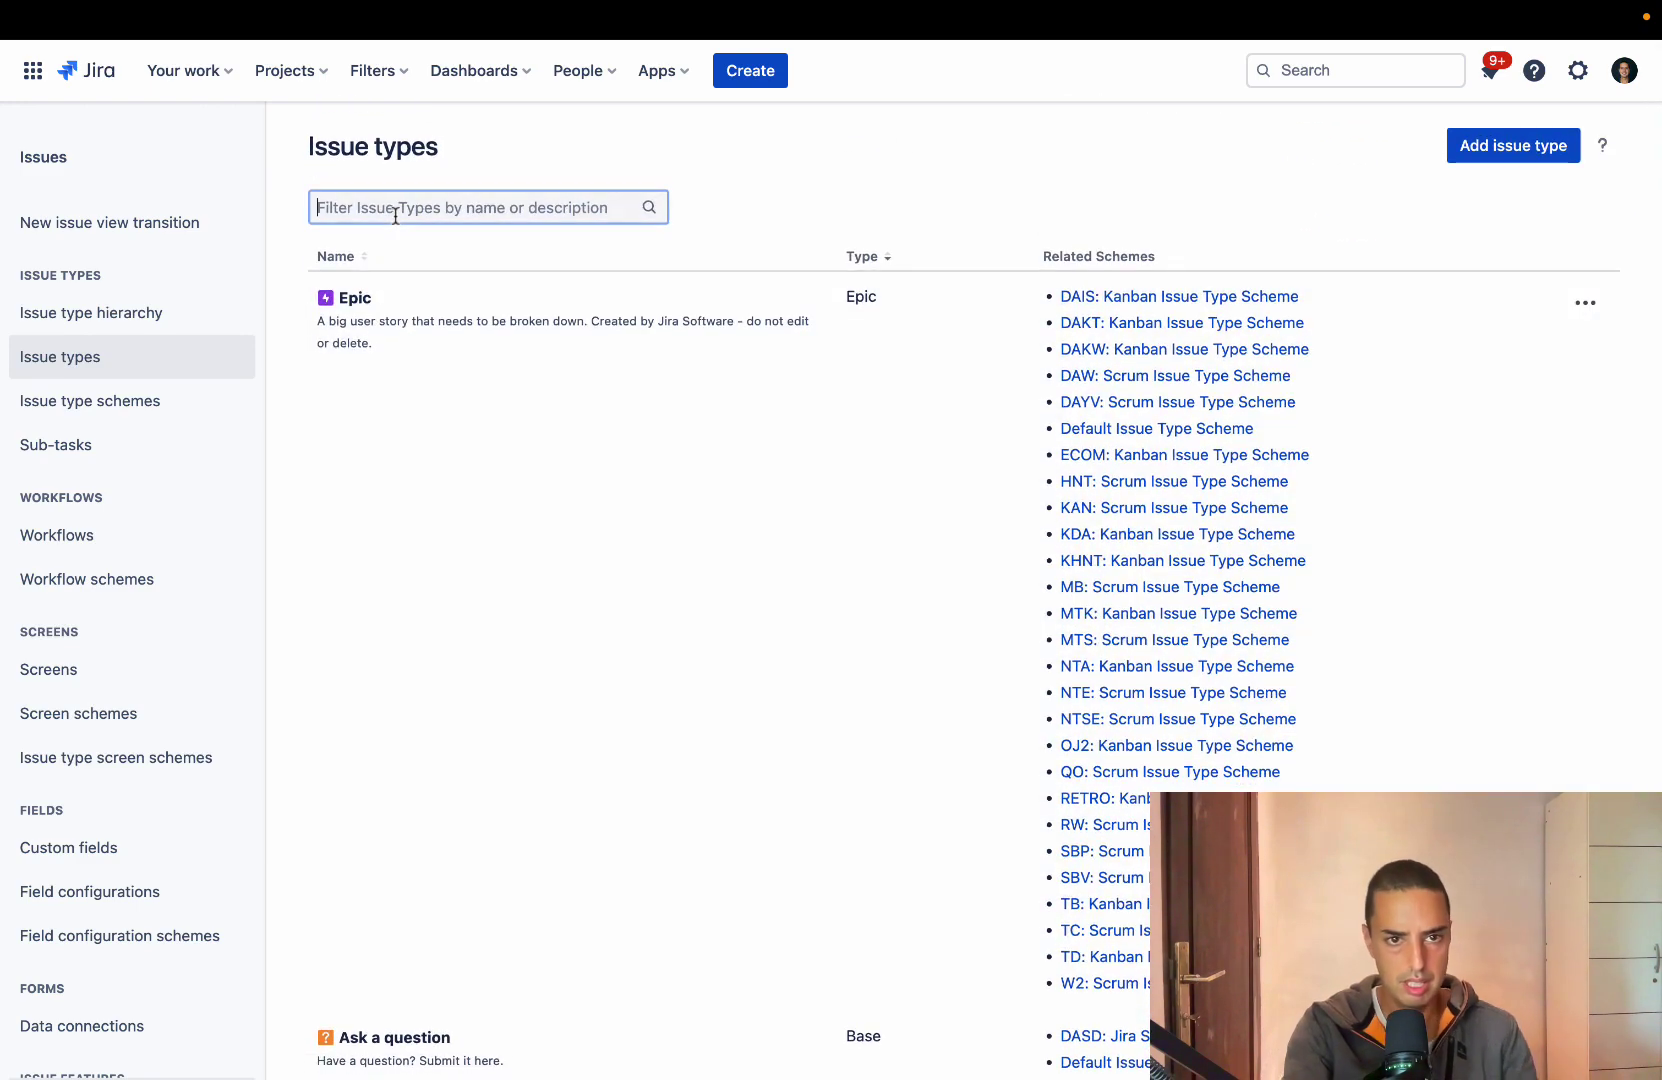
pyautogui.write('Design')
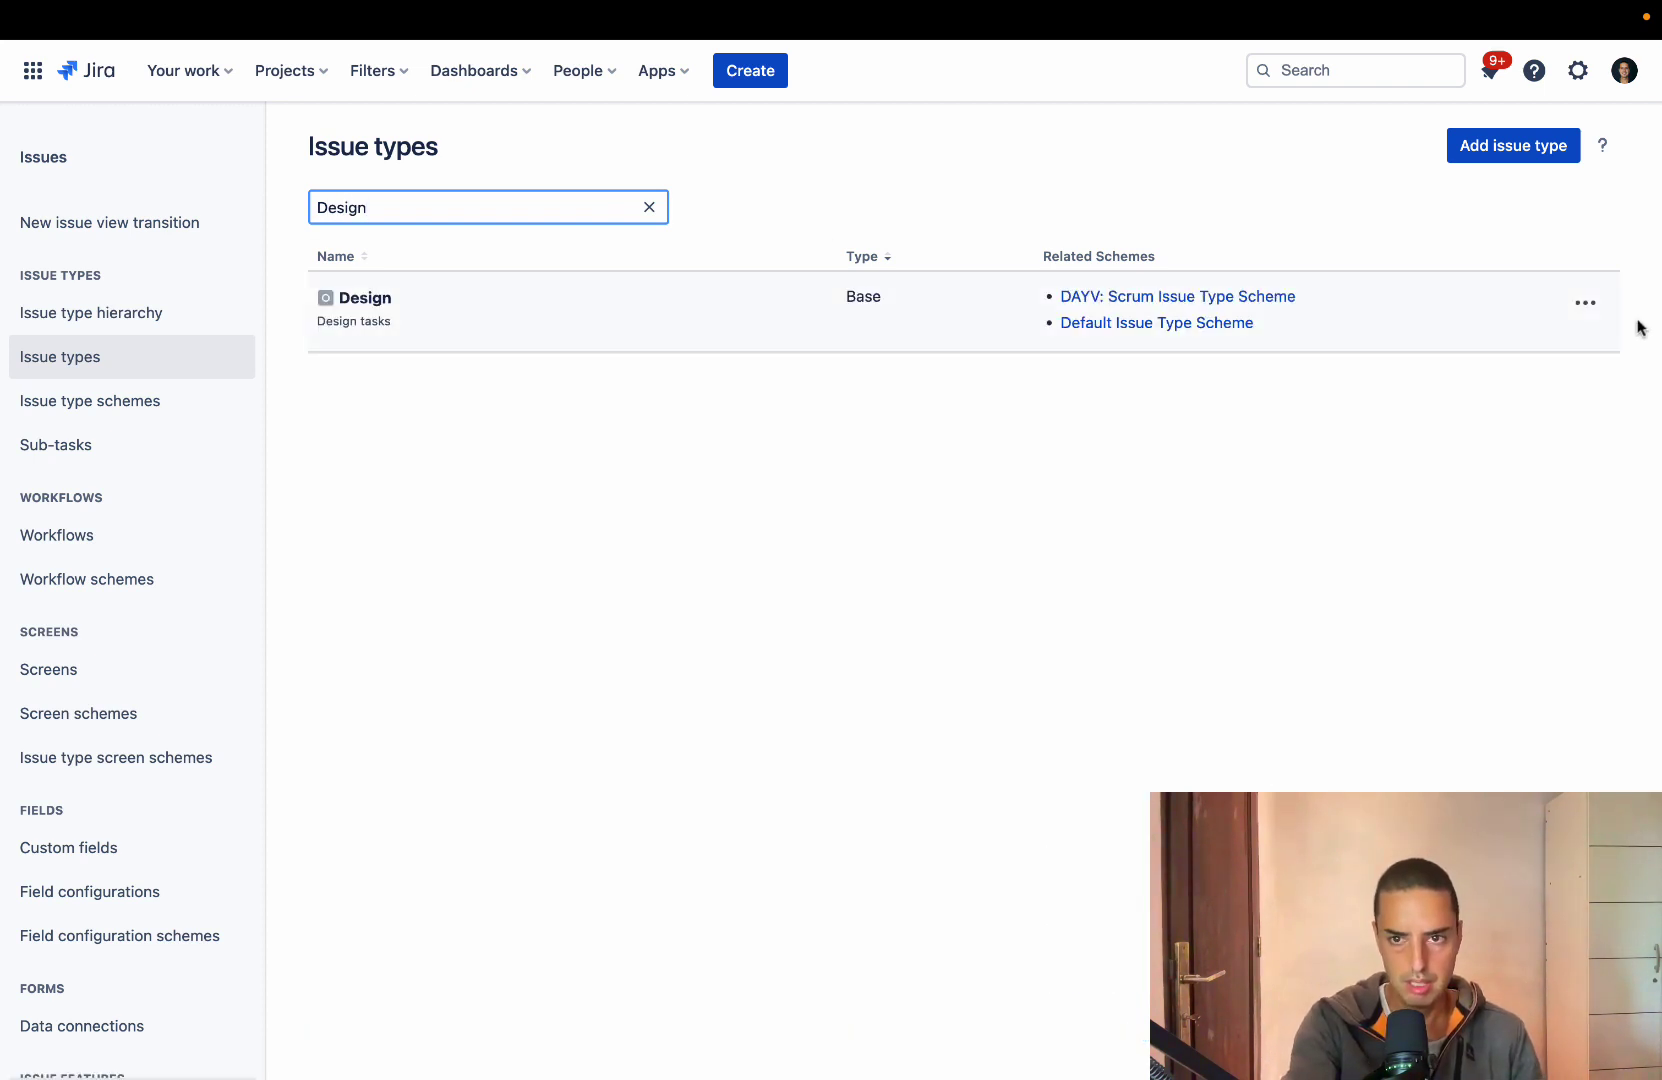
pyautogui.click(1585, 302)
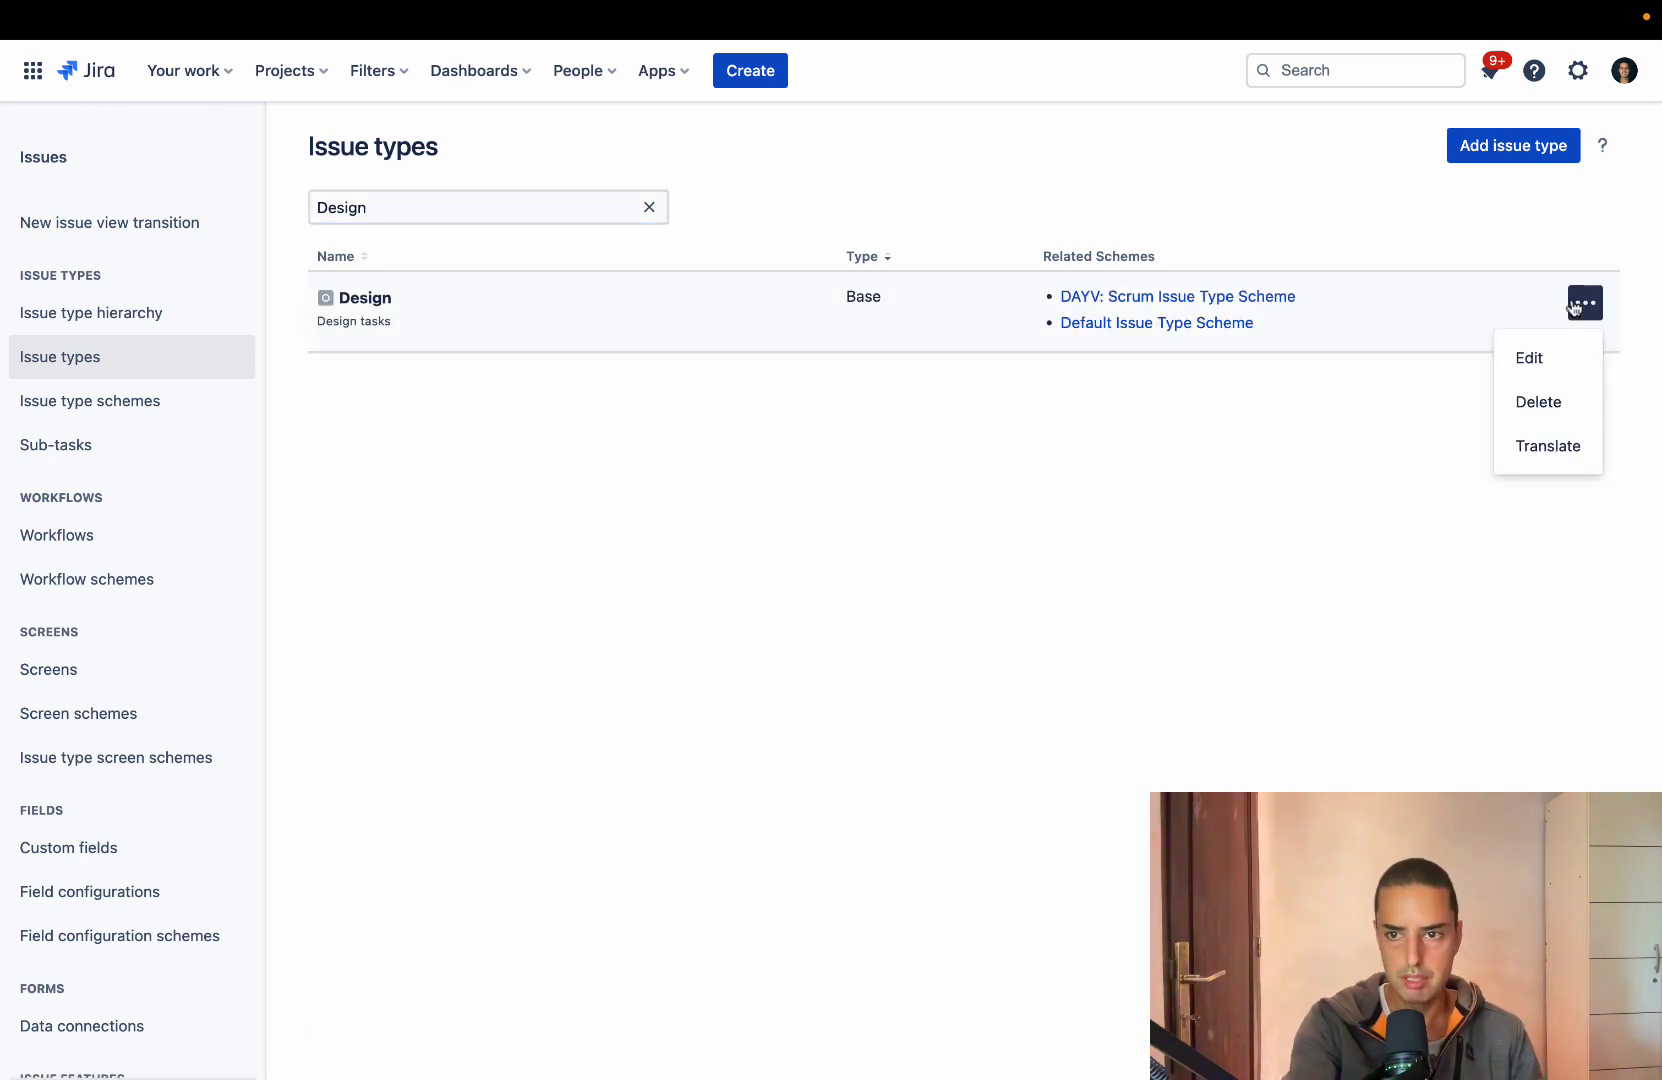
pyautogui.click(1541, 405)
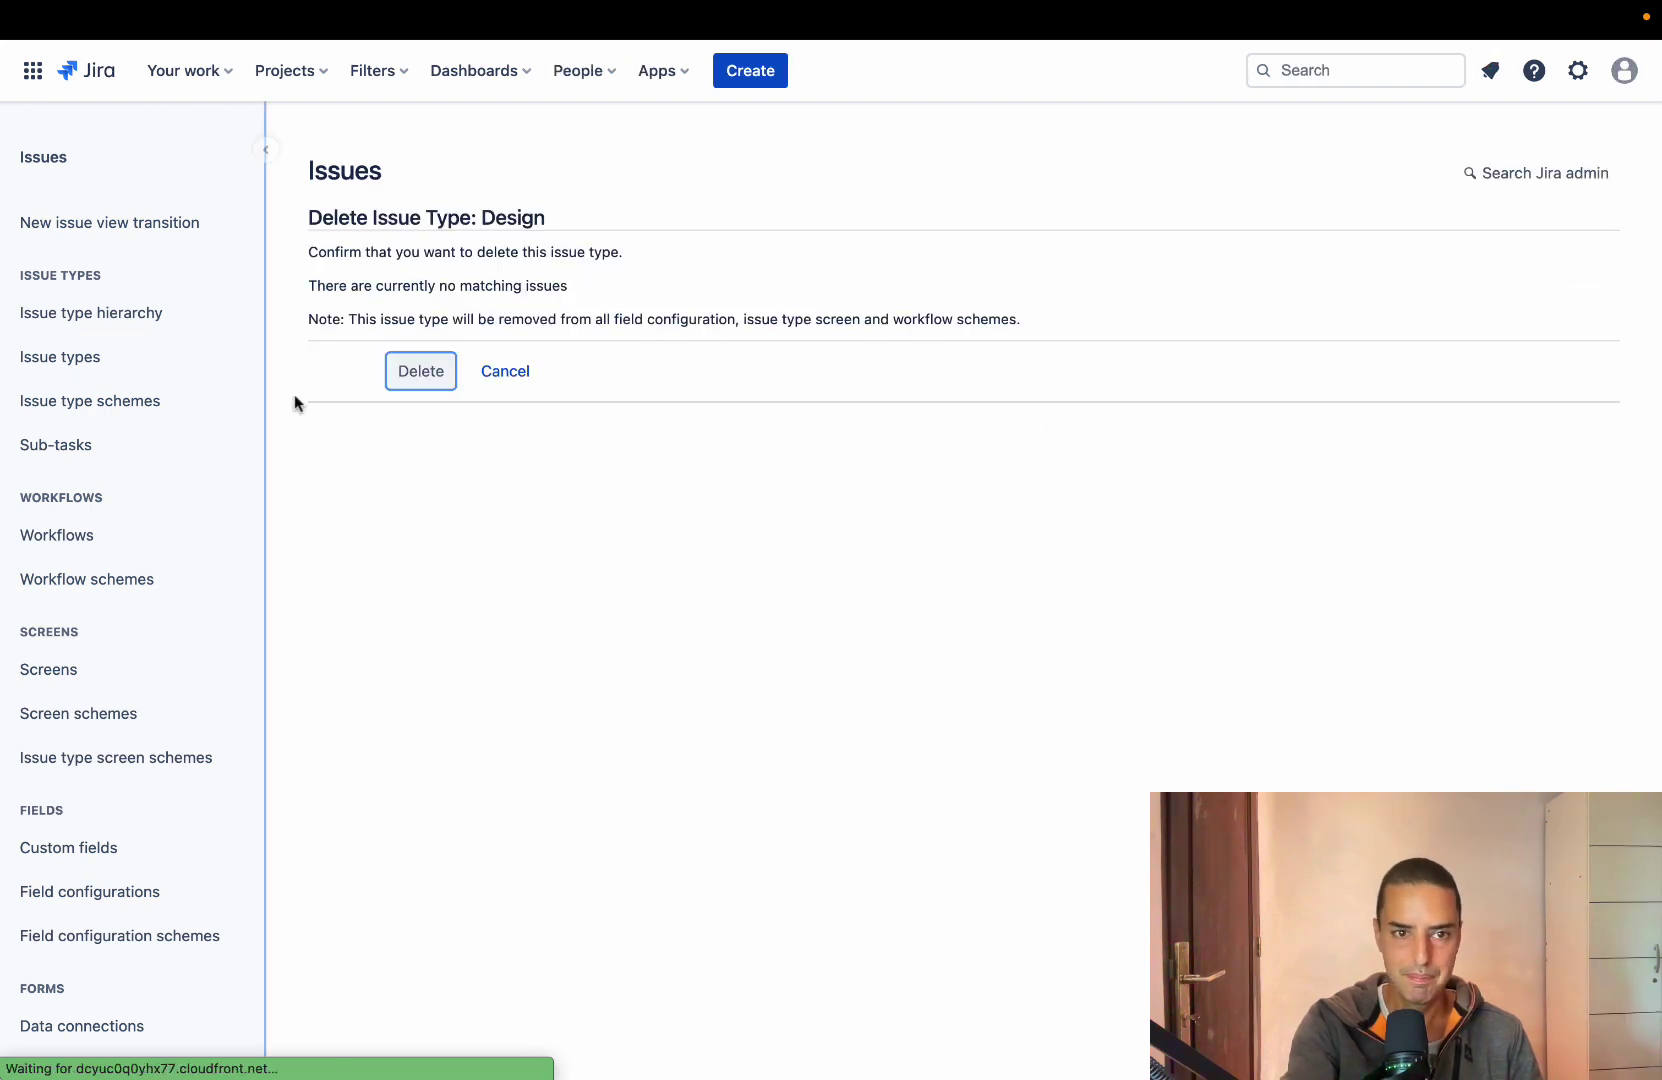
pyautogui.click(422, 373)
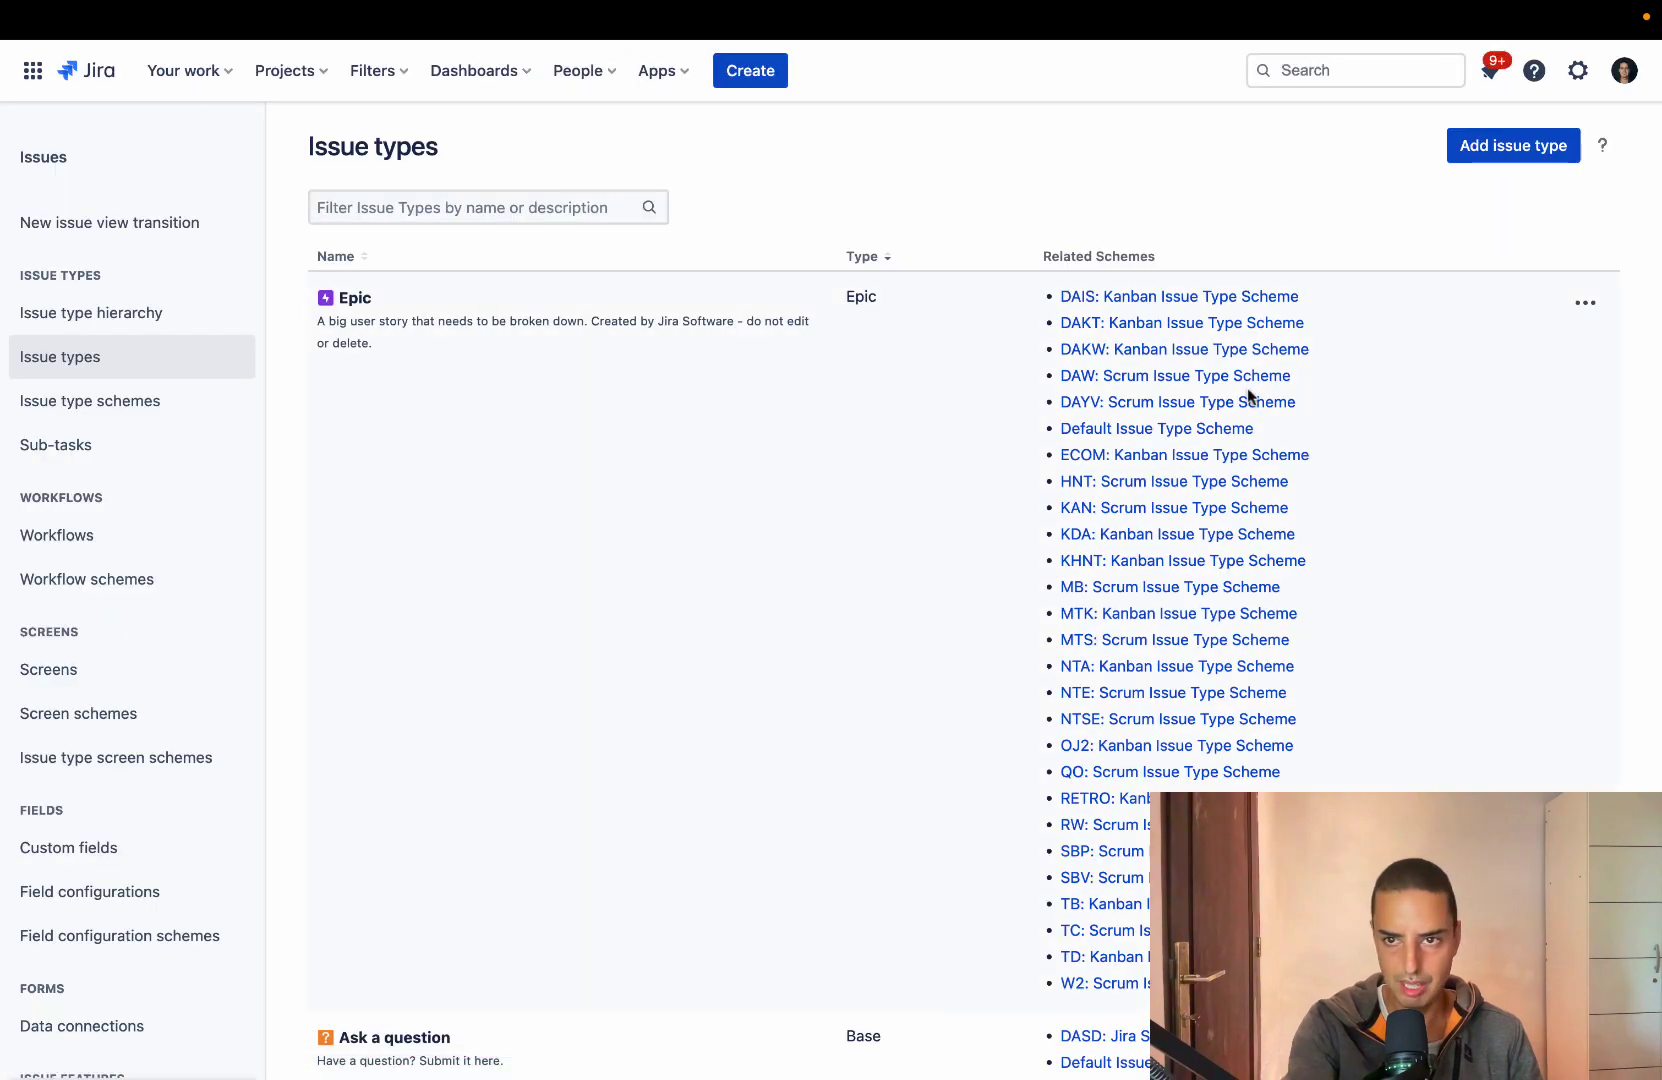
# Step: Add a Standard issue type named 'Design' with description 'Design Tasks'
pyautogui.click(1510, 146)
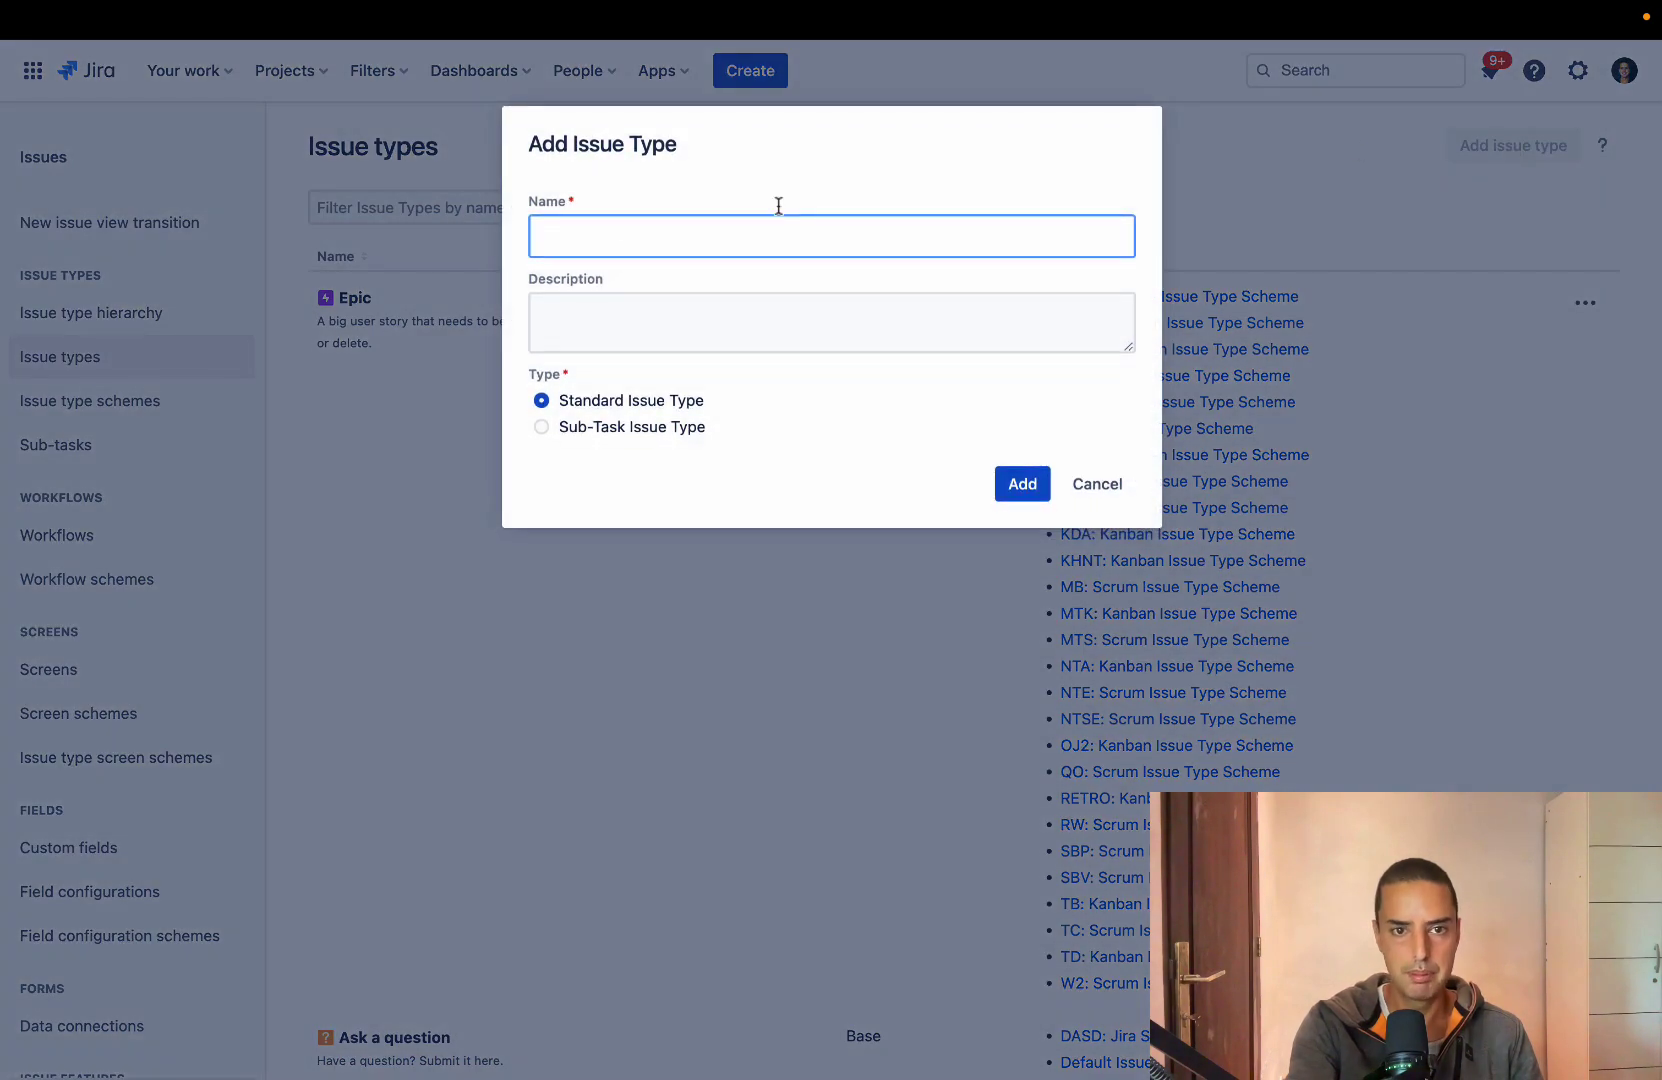
pyautogui.write('Desig')
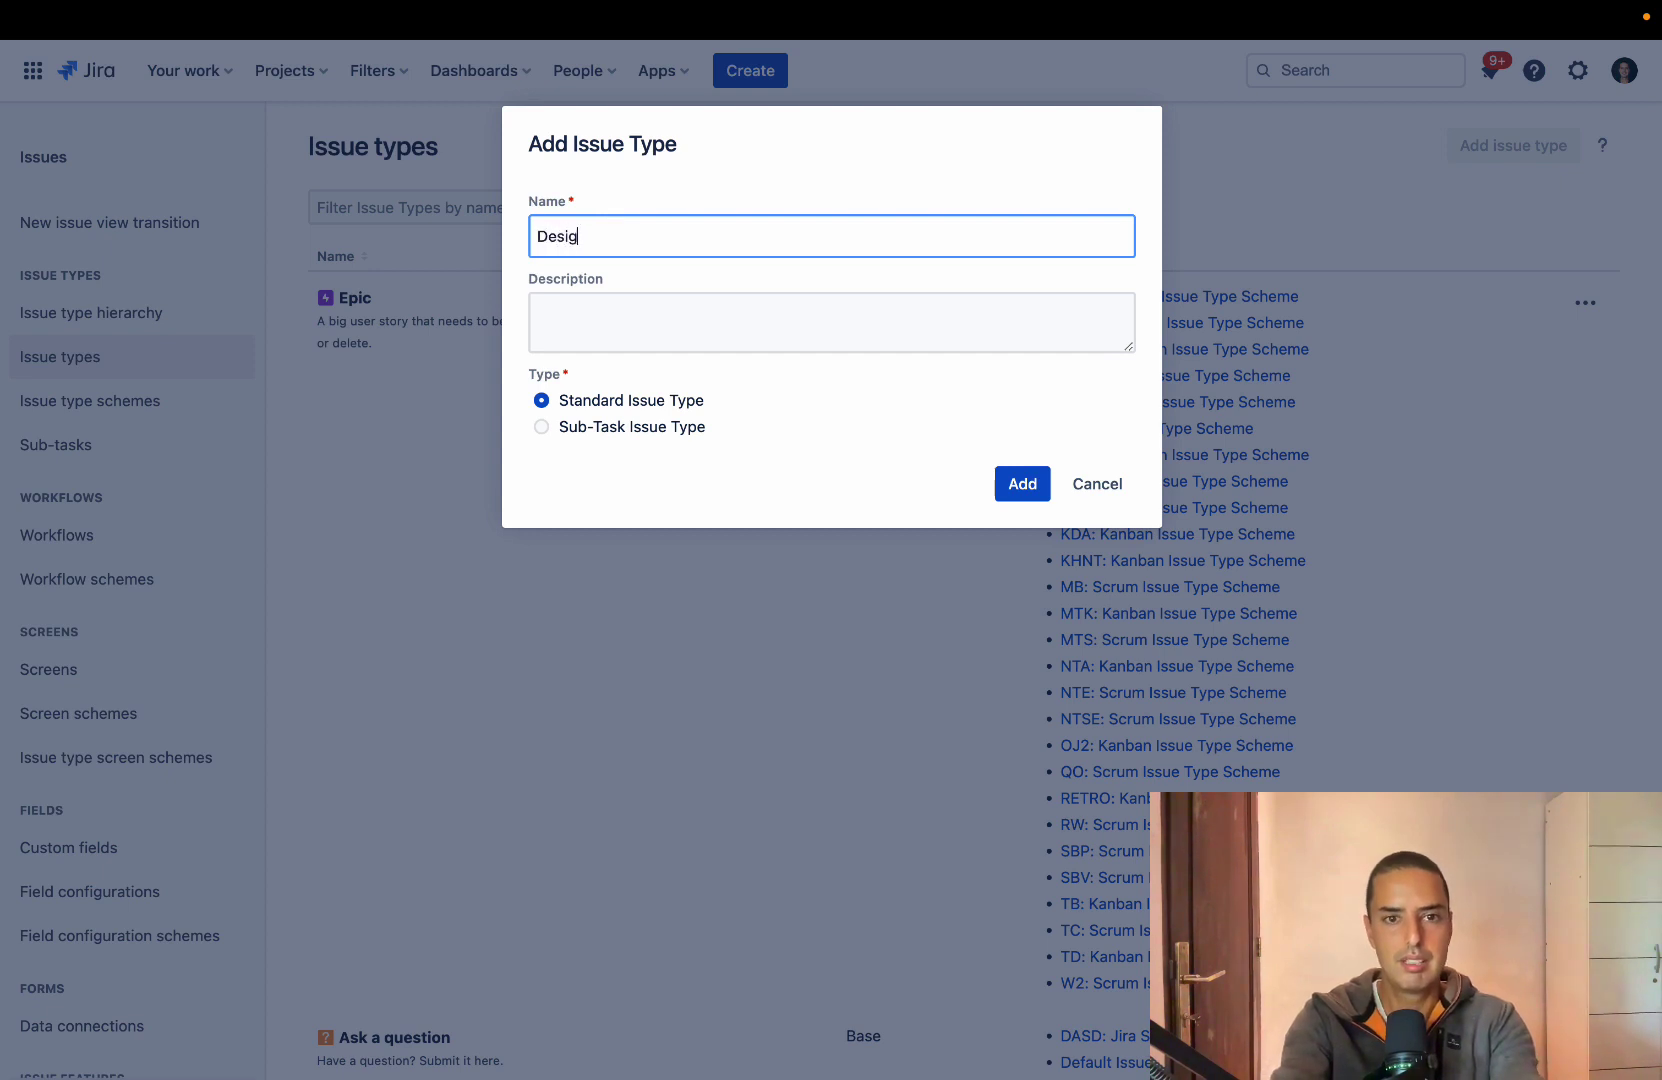
pyautogui.write('n')
pyautogui.click(620, 308)
pyautogui.write('De')
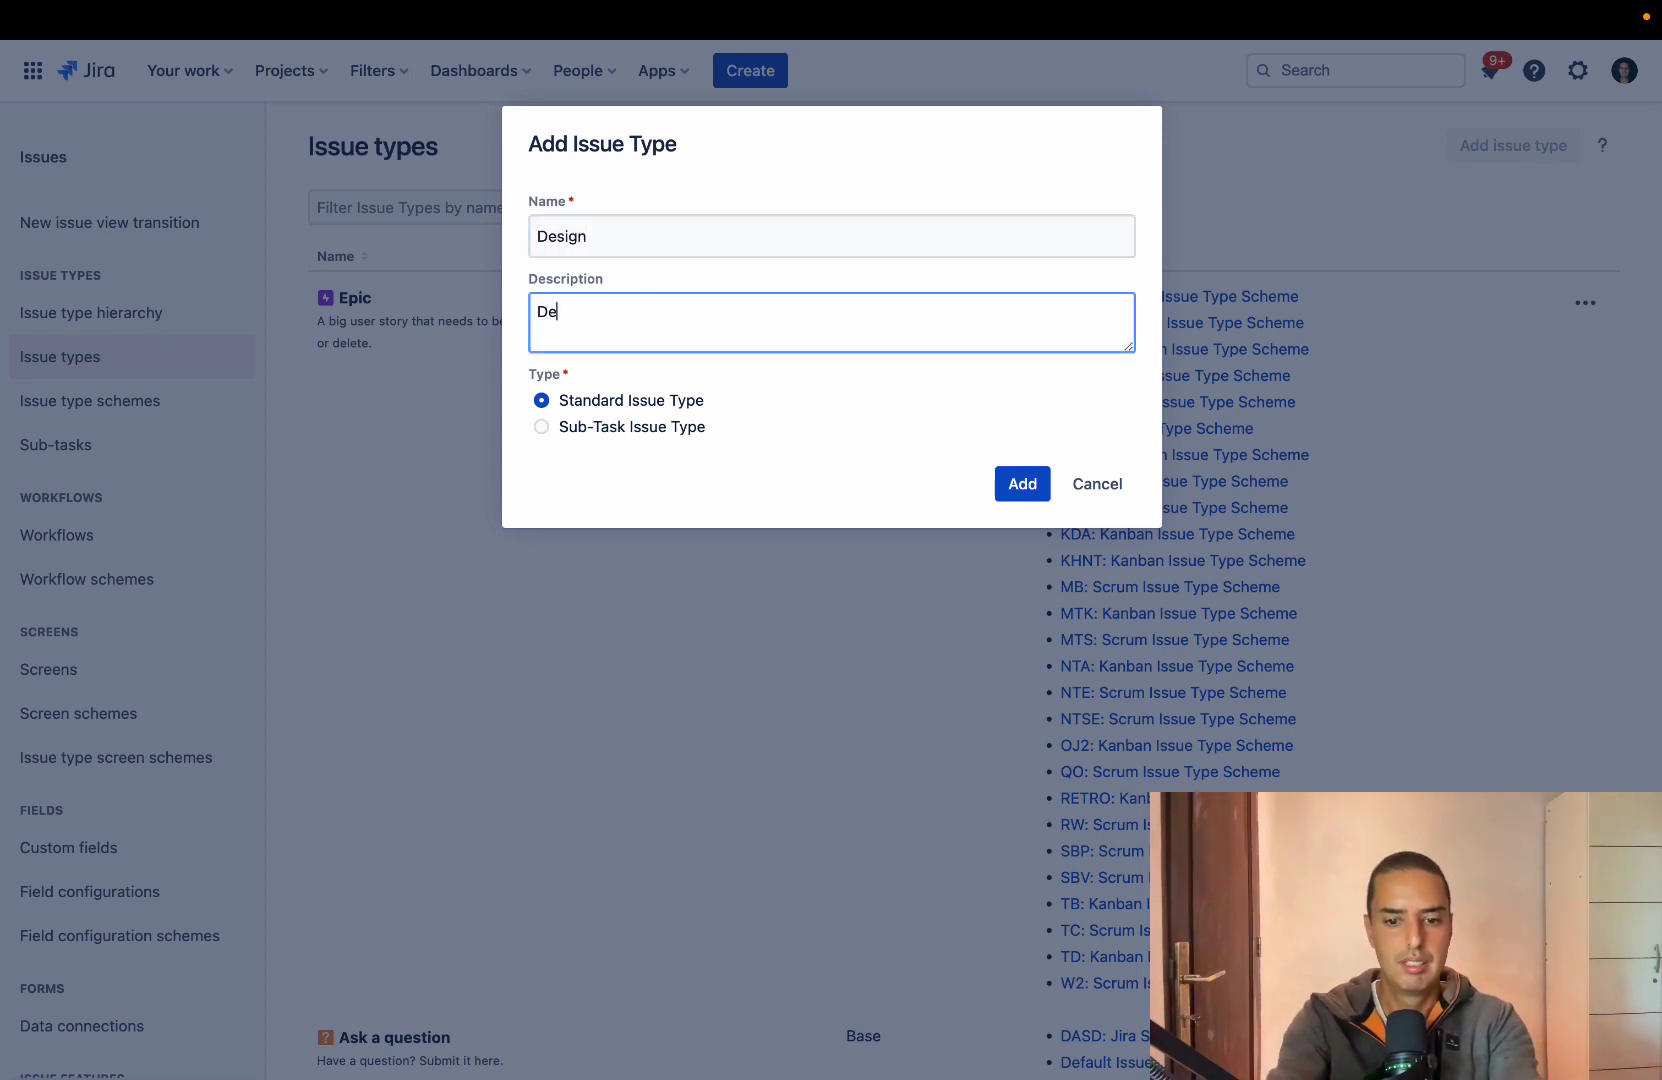
pyautogui.write('sign Tasks')
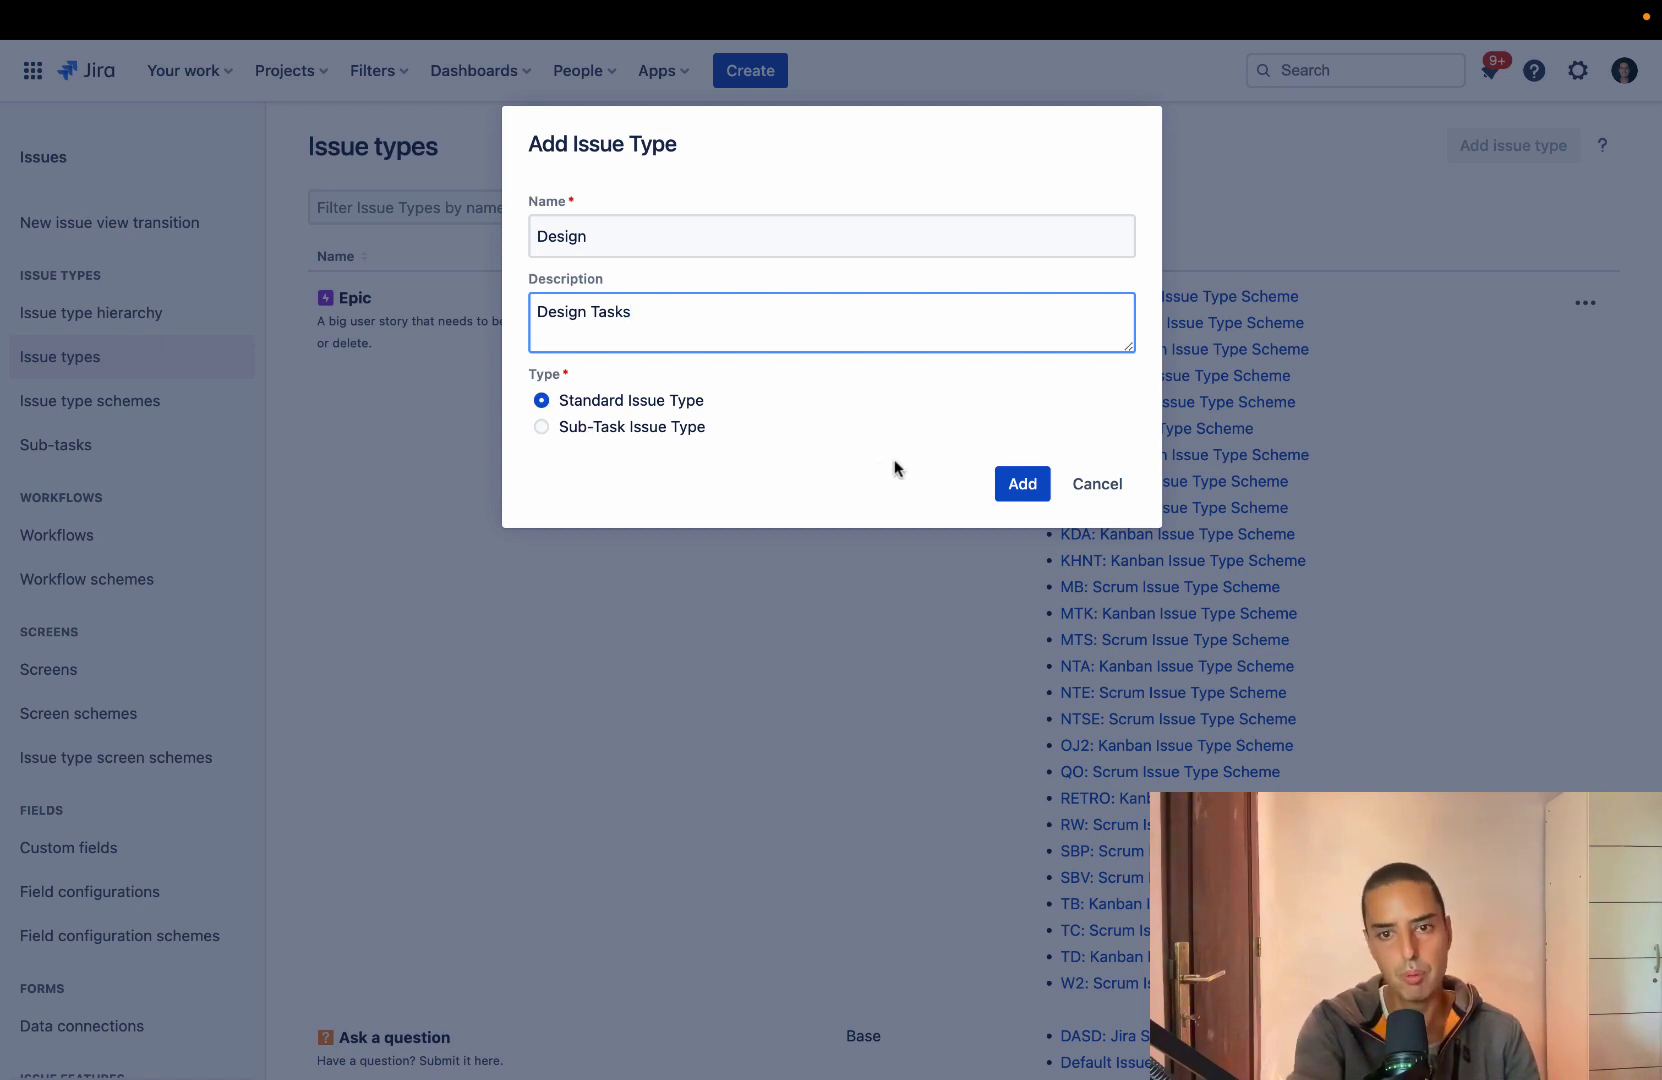
pyautogui.click(1010, 484)
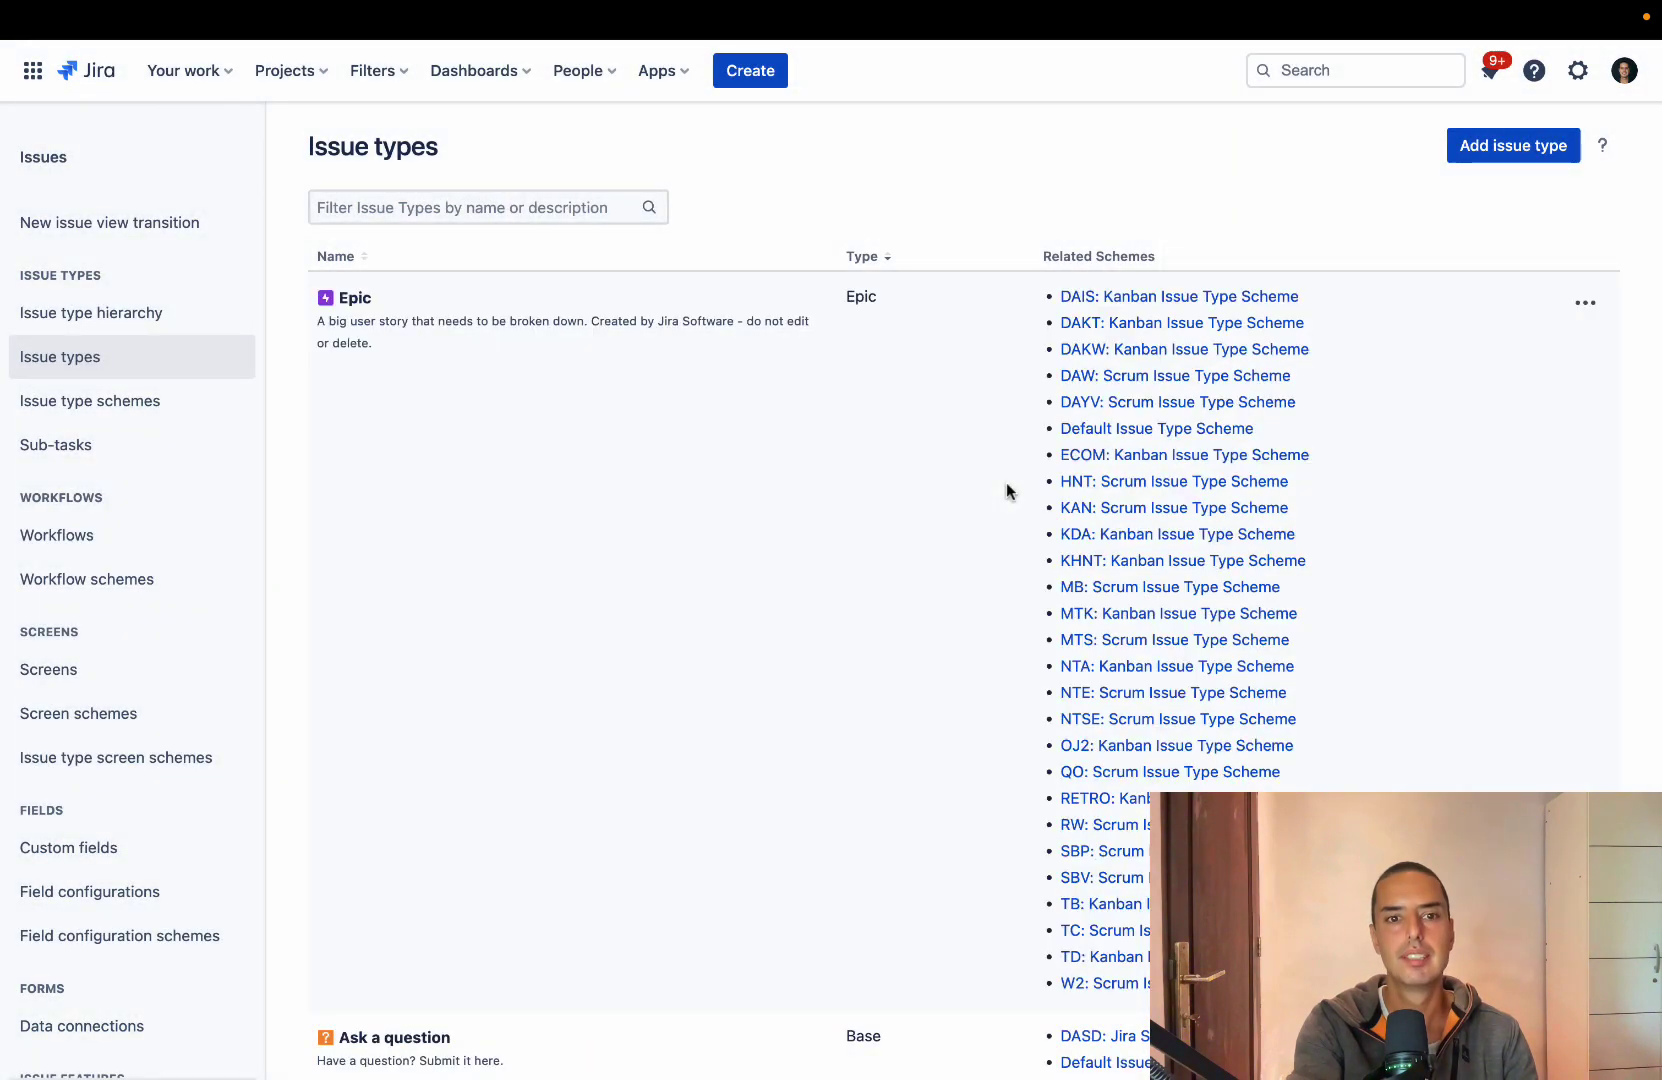
# Step: Filter issue types for 'Design' and open its Edit Issue Type page
pyautogui.click(438, 208)
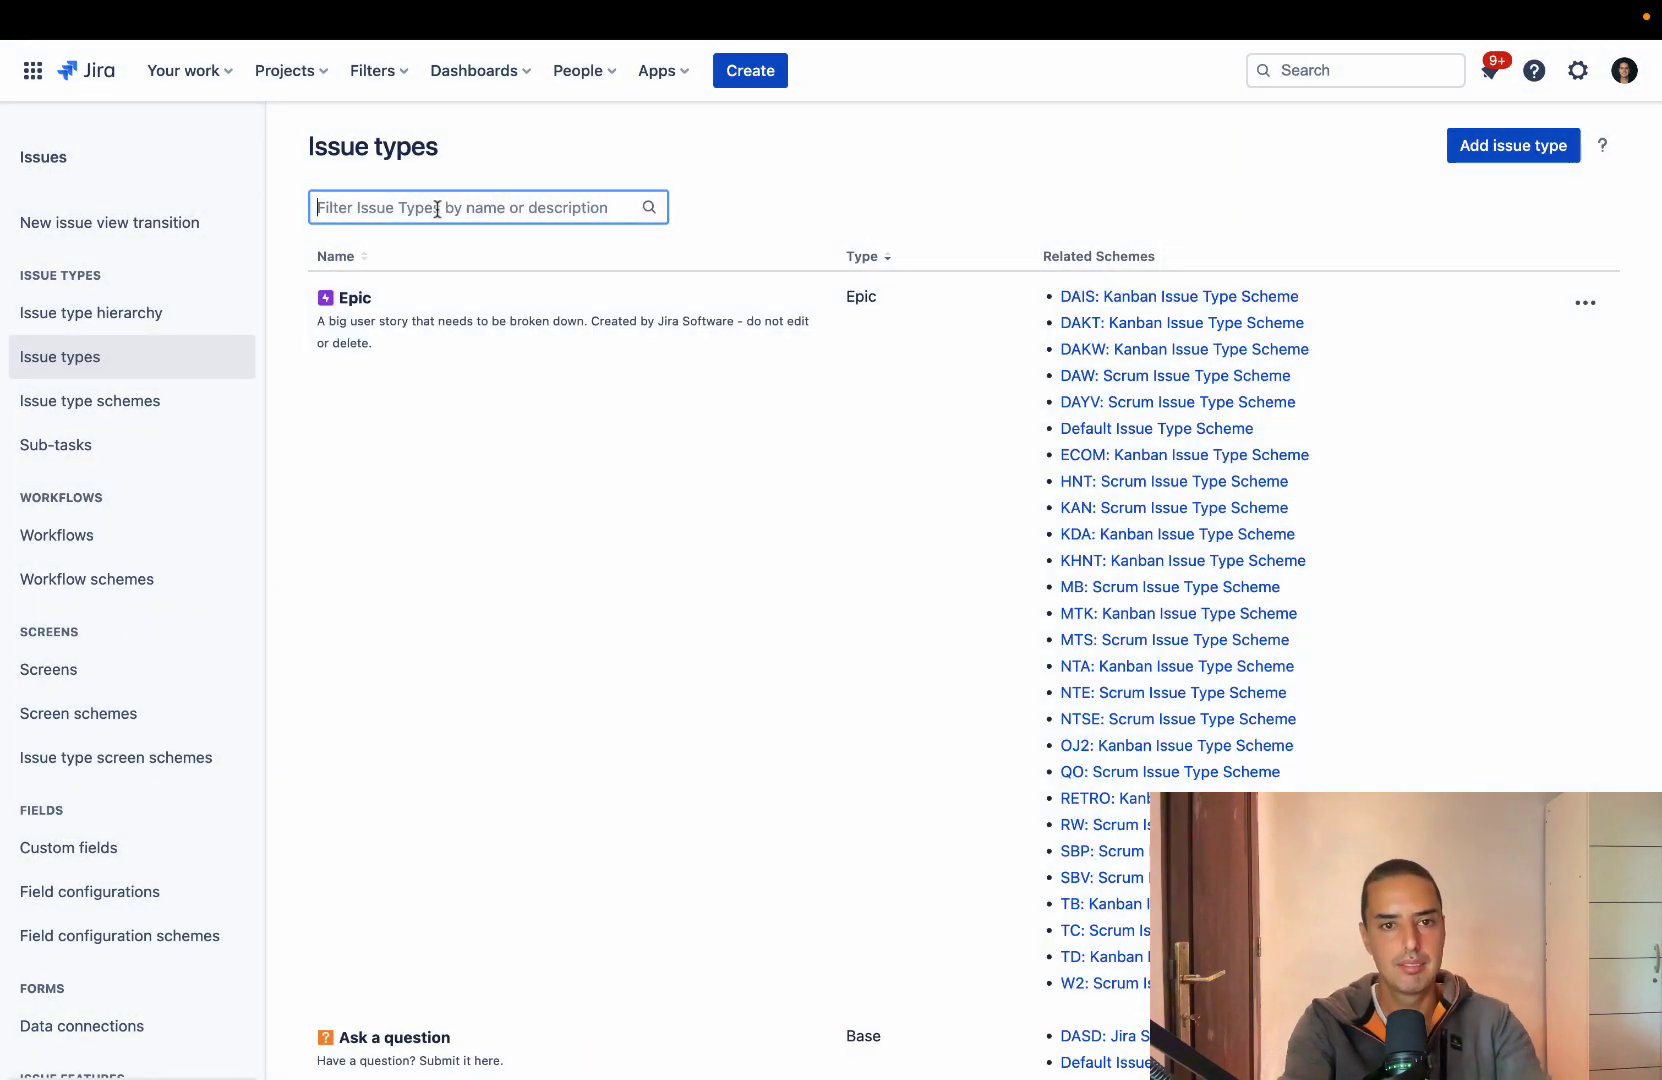
pyautogui.write('Desi')
pyautogui.write('g')
pyautogui.press('BackSpace')
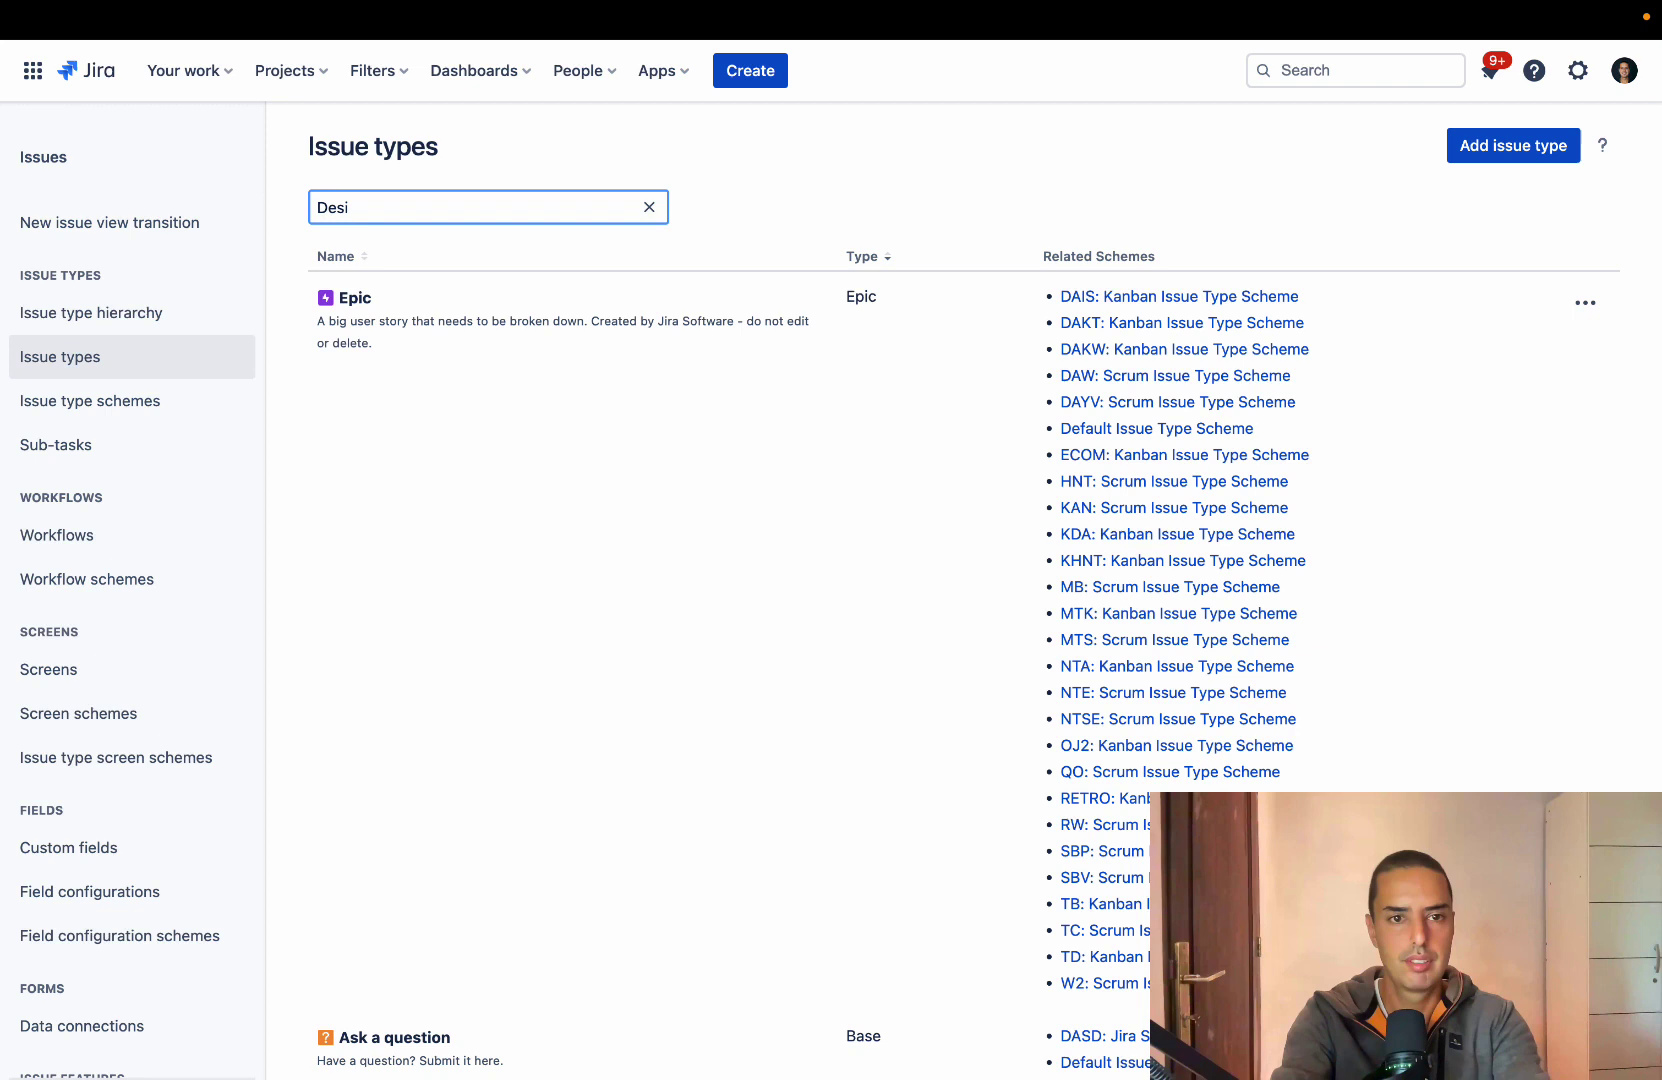
pyautogui.write('gn')
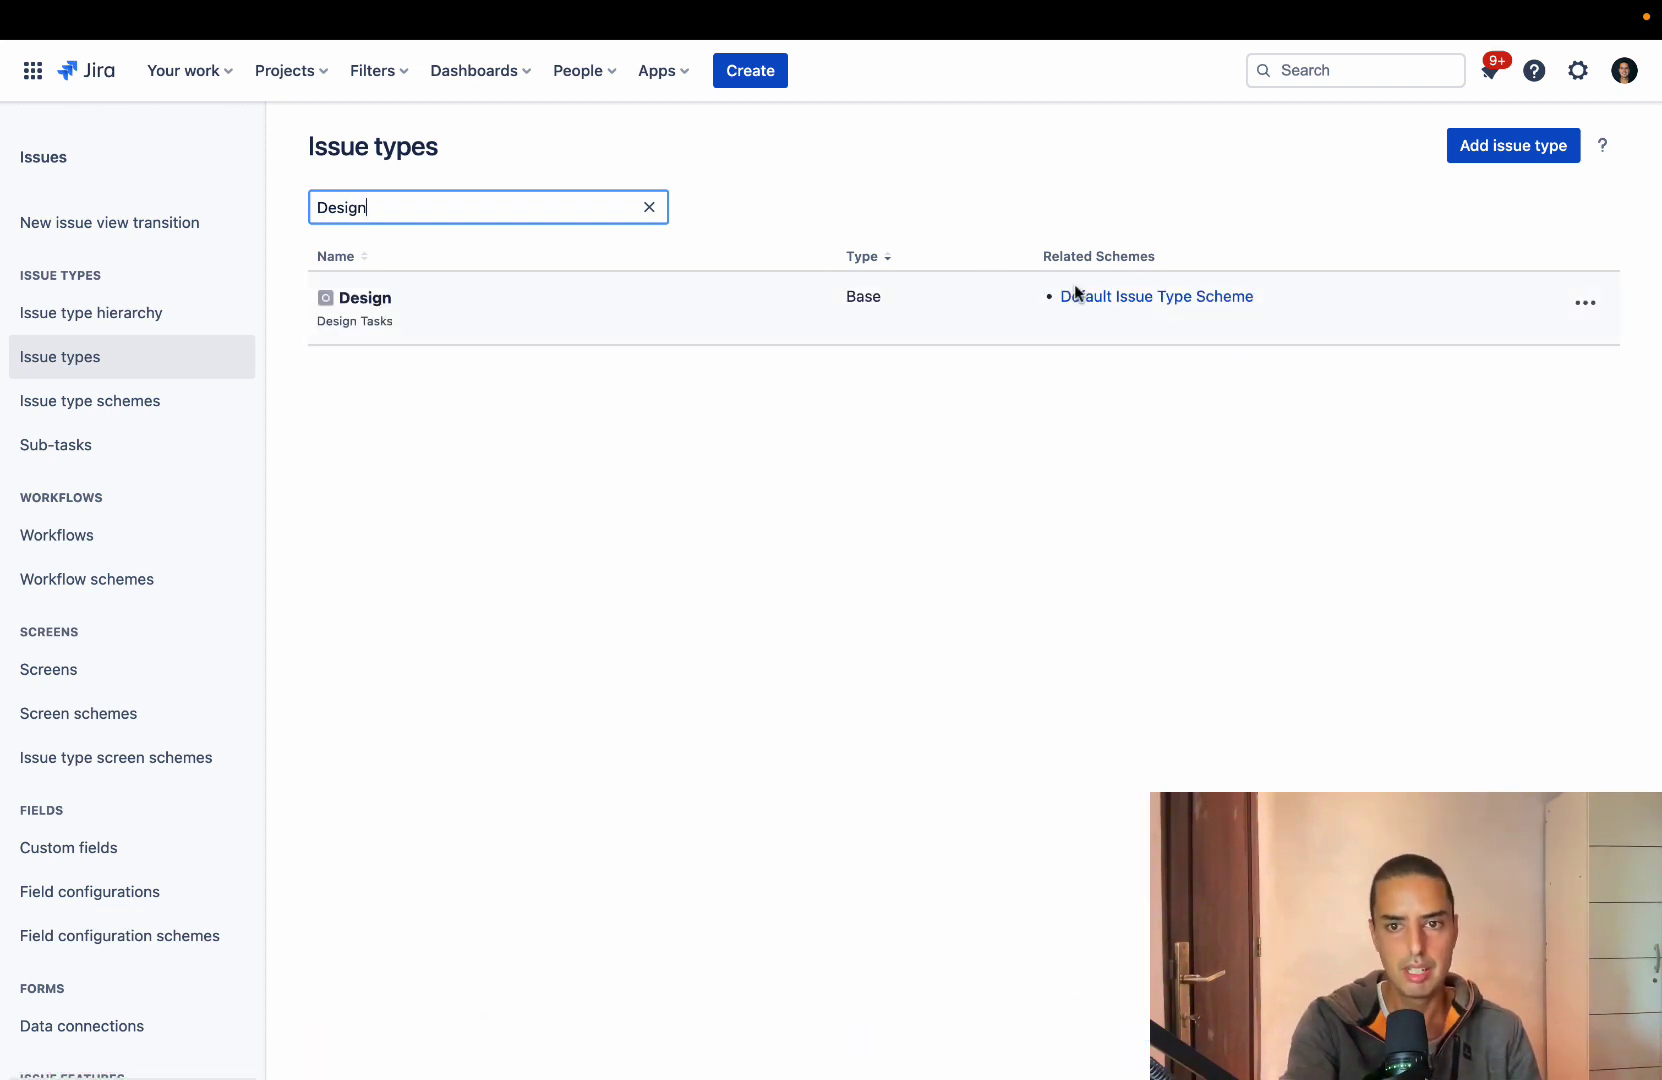
pyautogui.click(1588, 304)
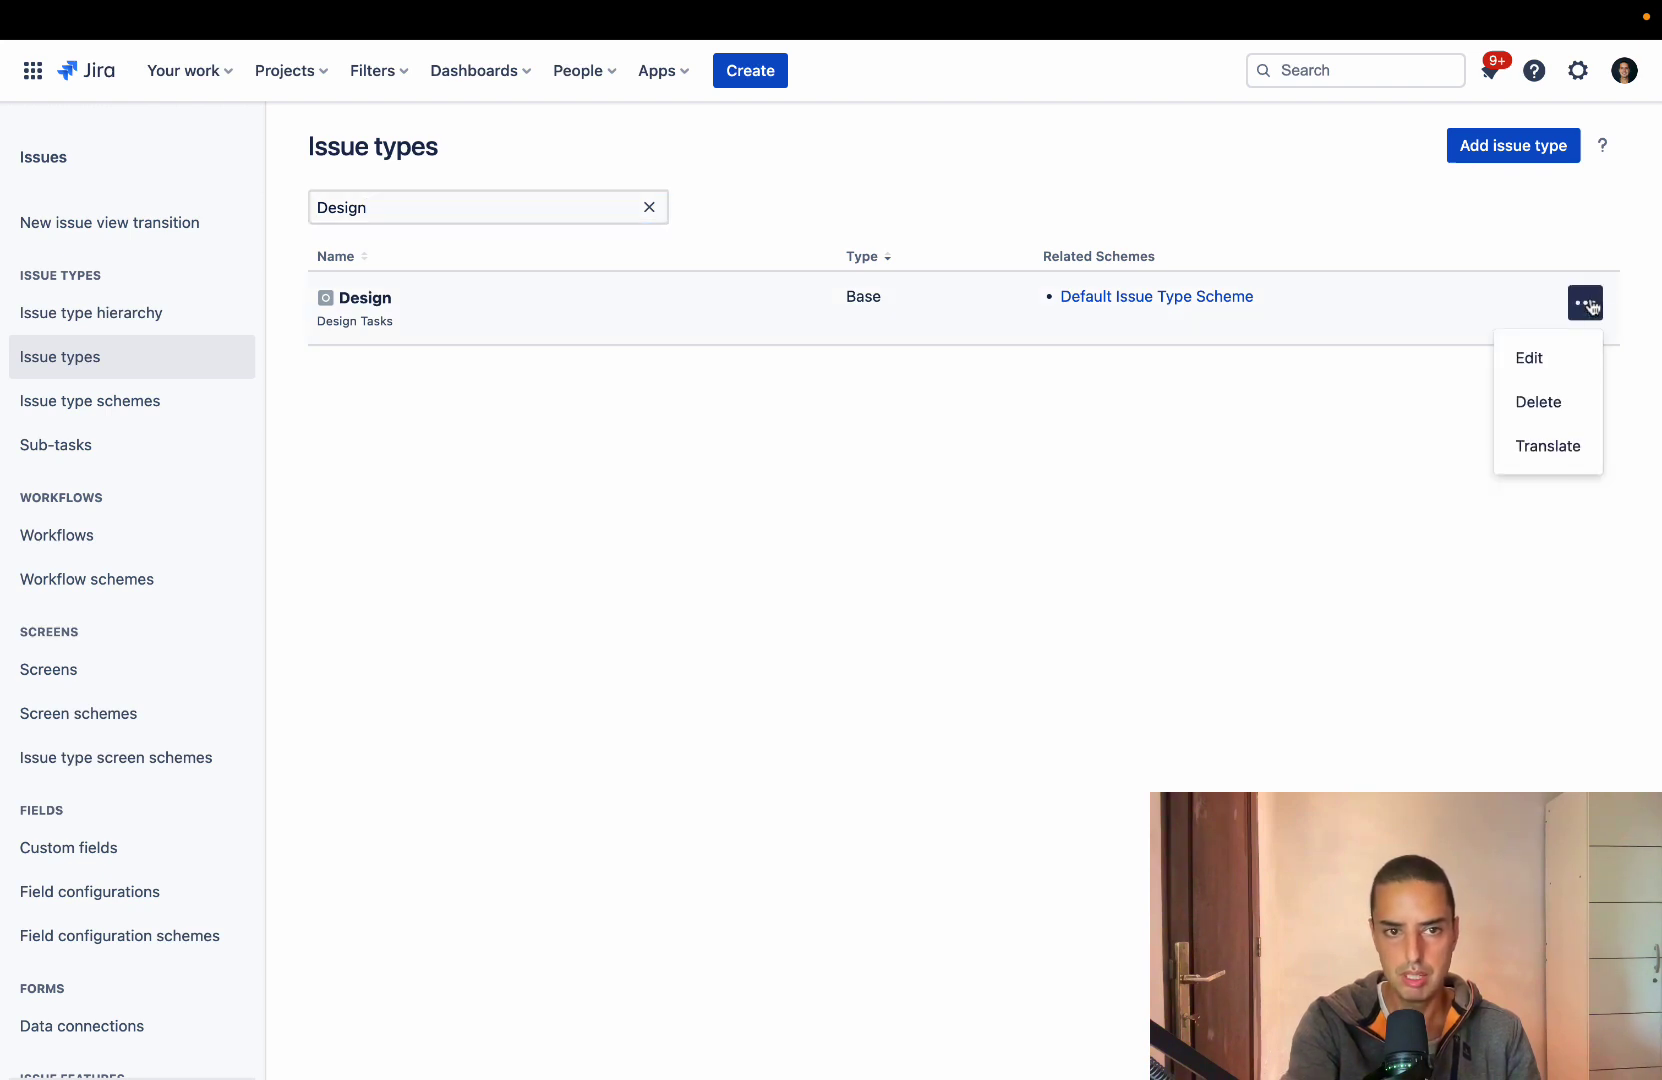
pyautogui.click(1528, 357)
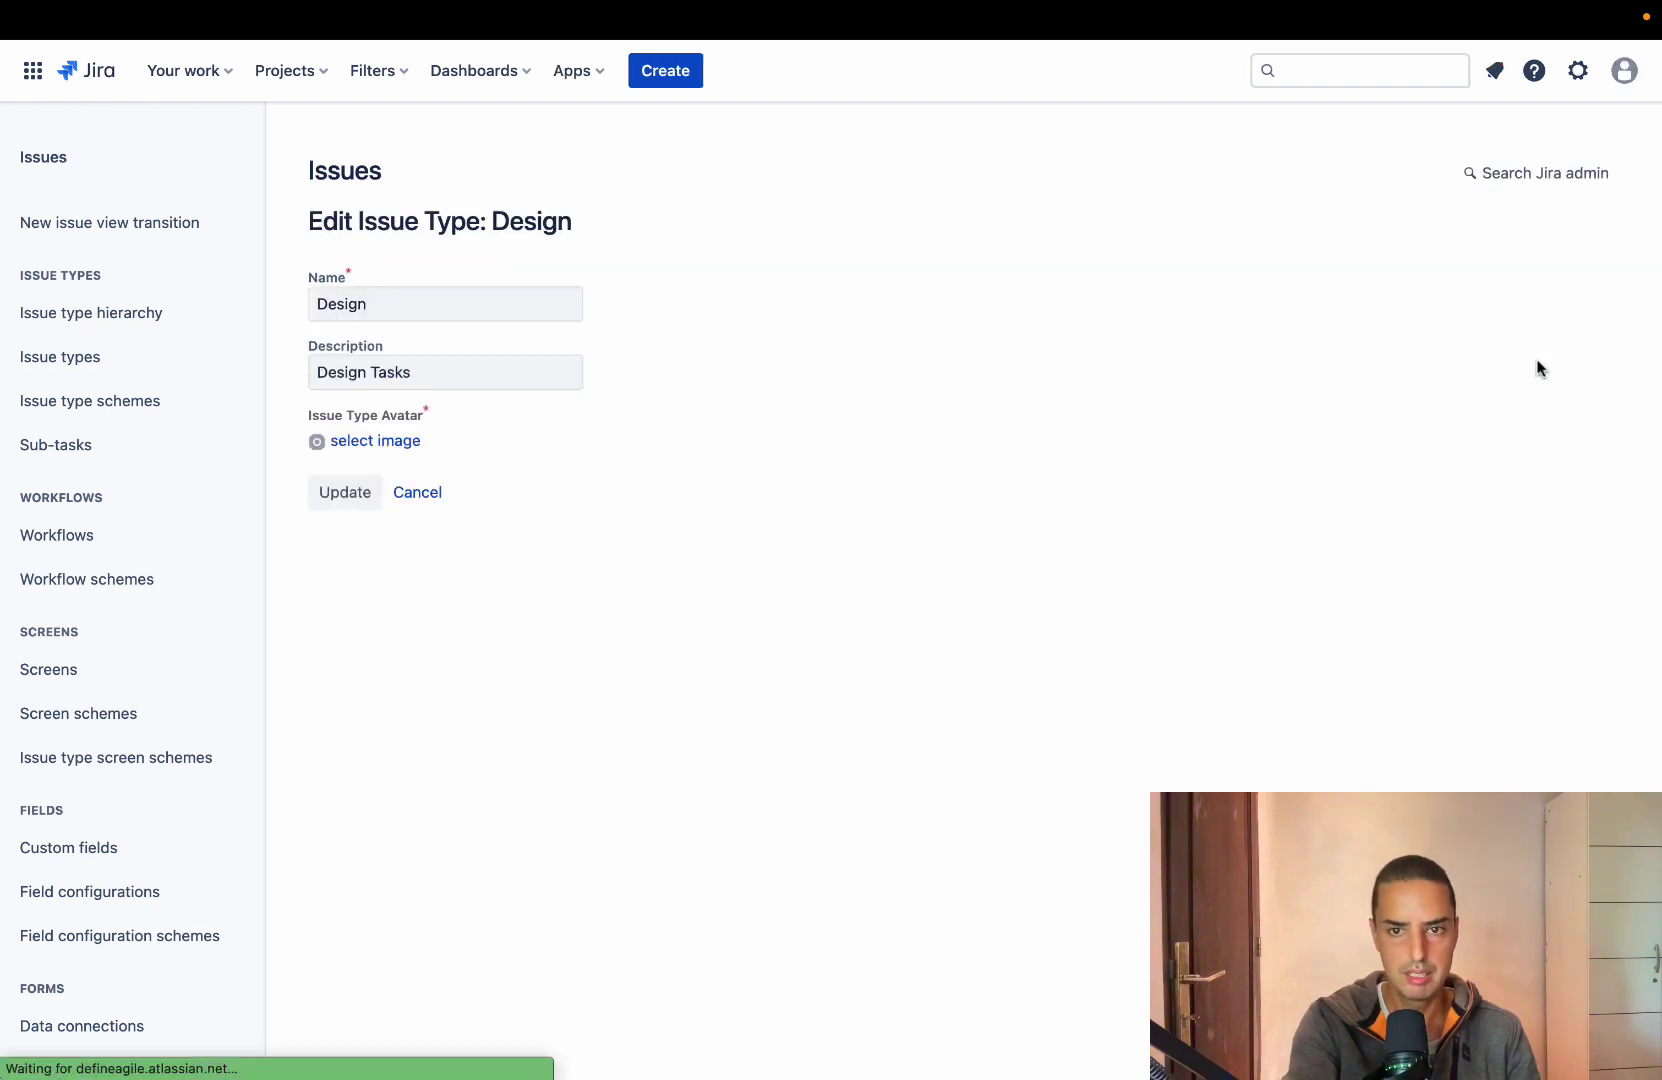
# Step: Set the orange avatar on the Design issue type, update it, and filter the list to Design
pyautogui.click(360, 443)
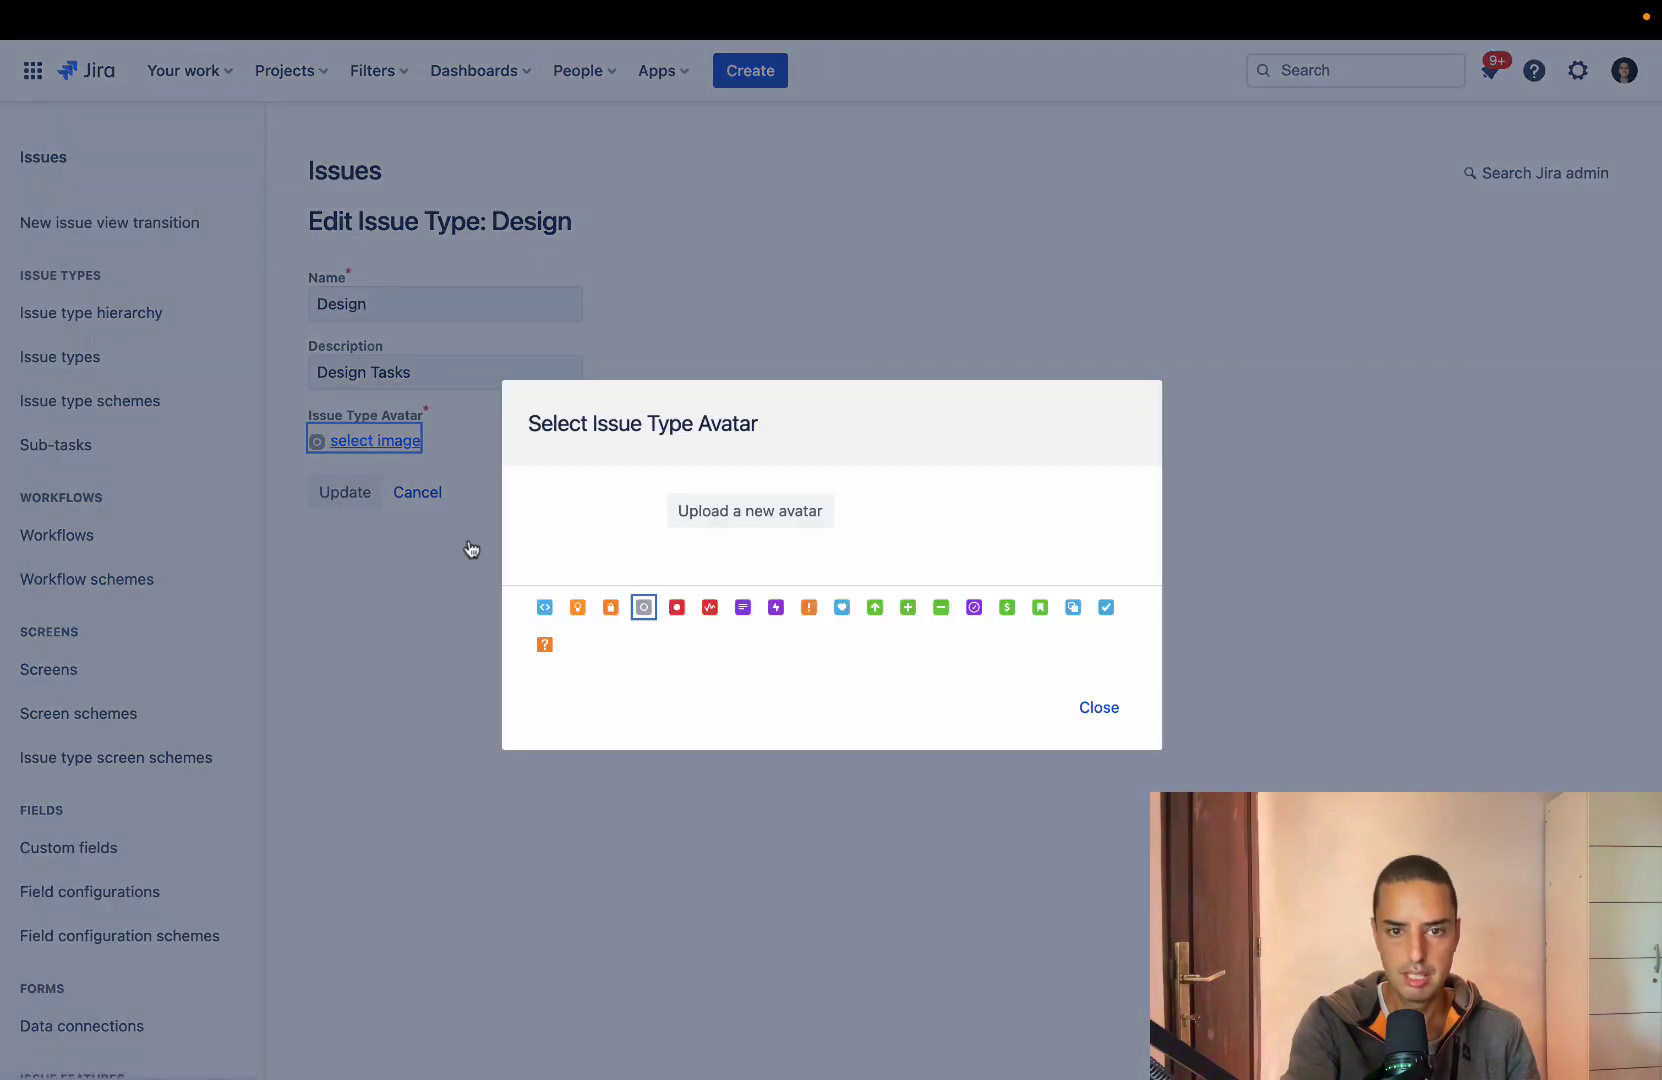
pyautogui.click(577, 610)
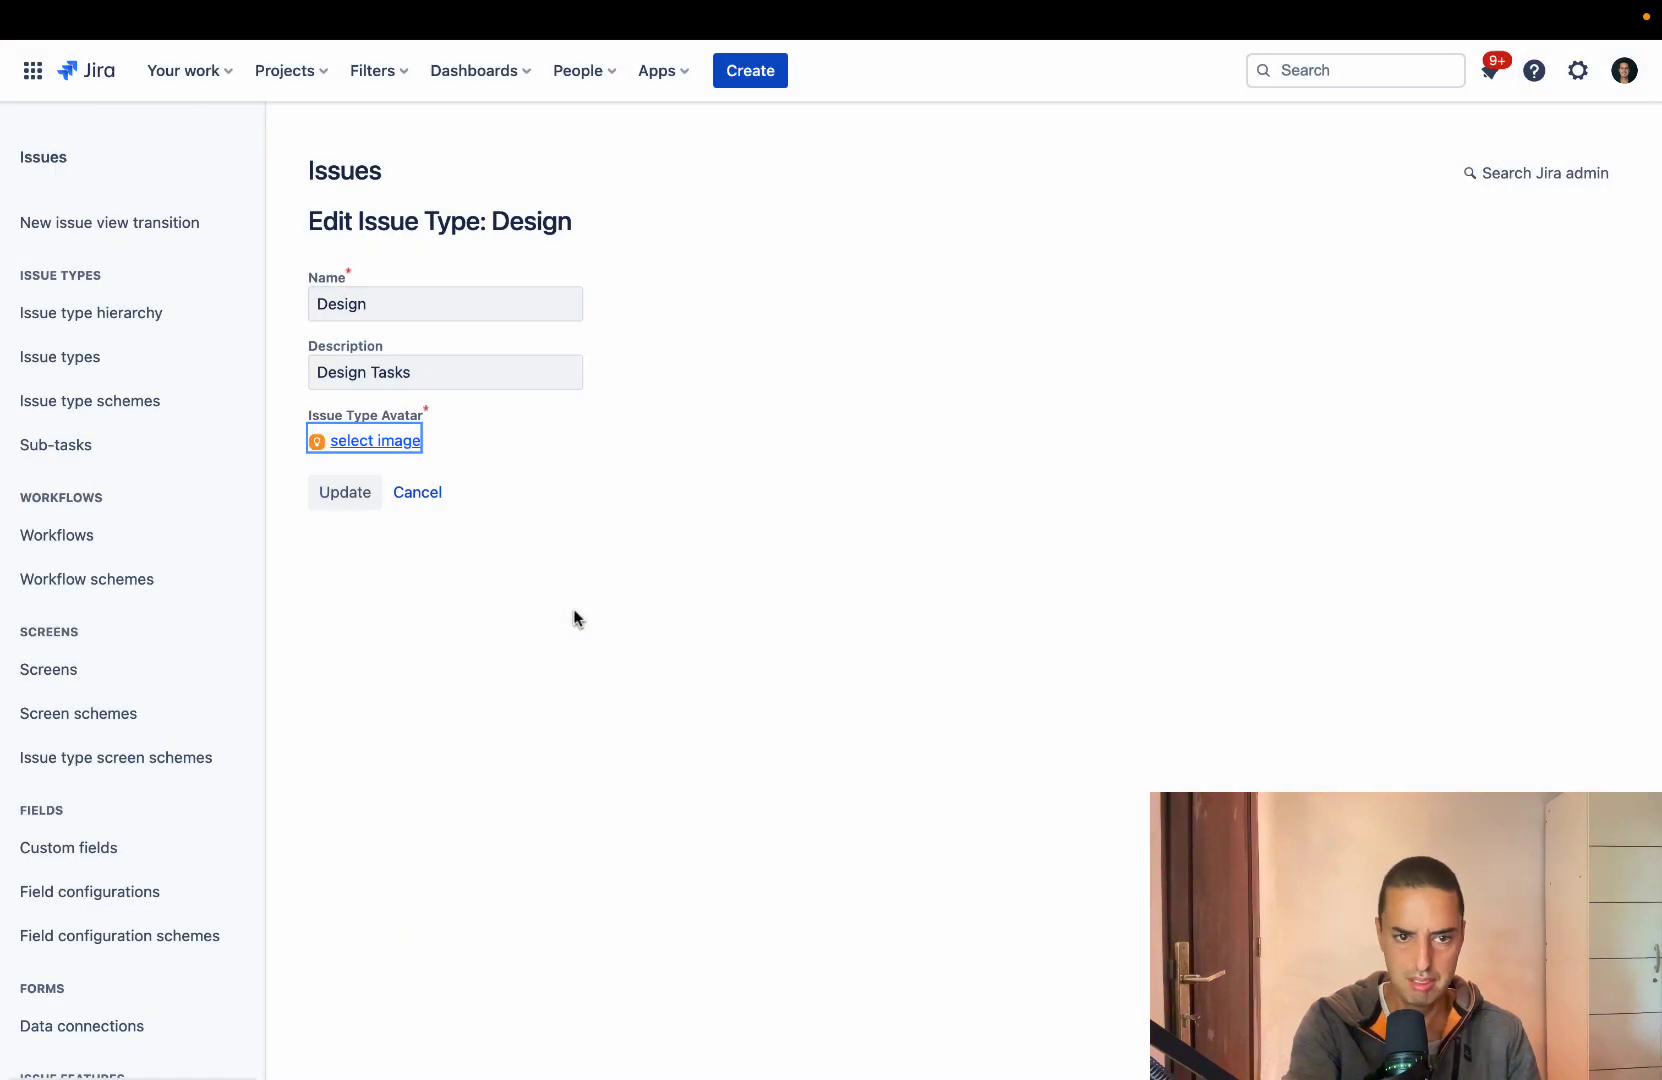
pyautogui.click(339, 497)
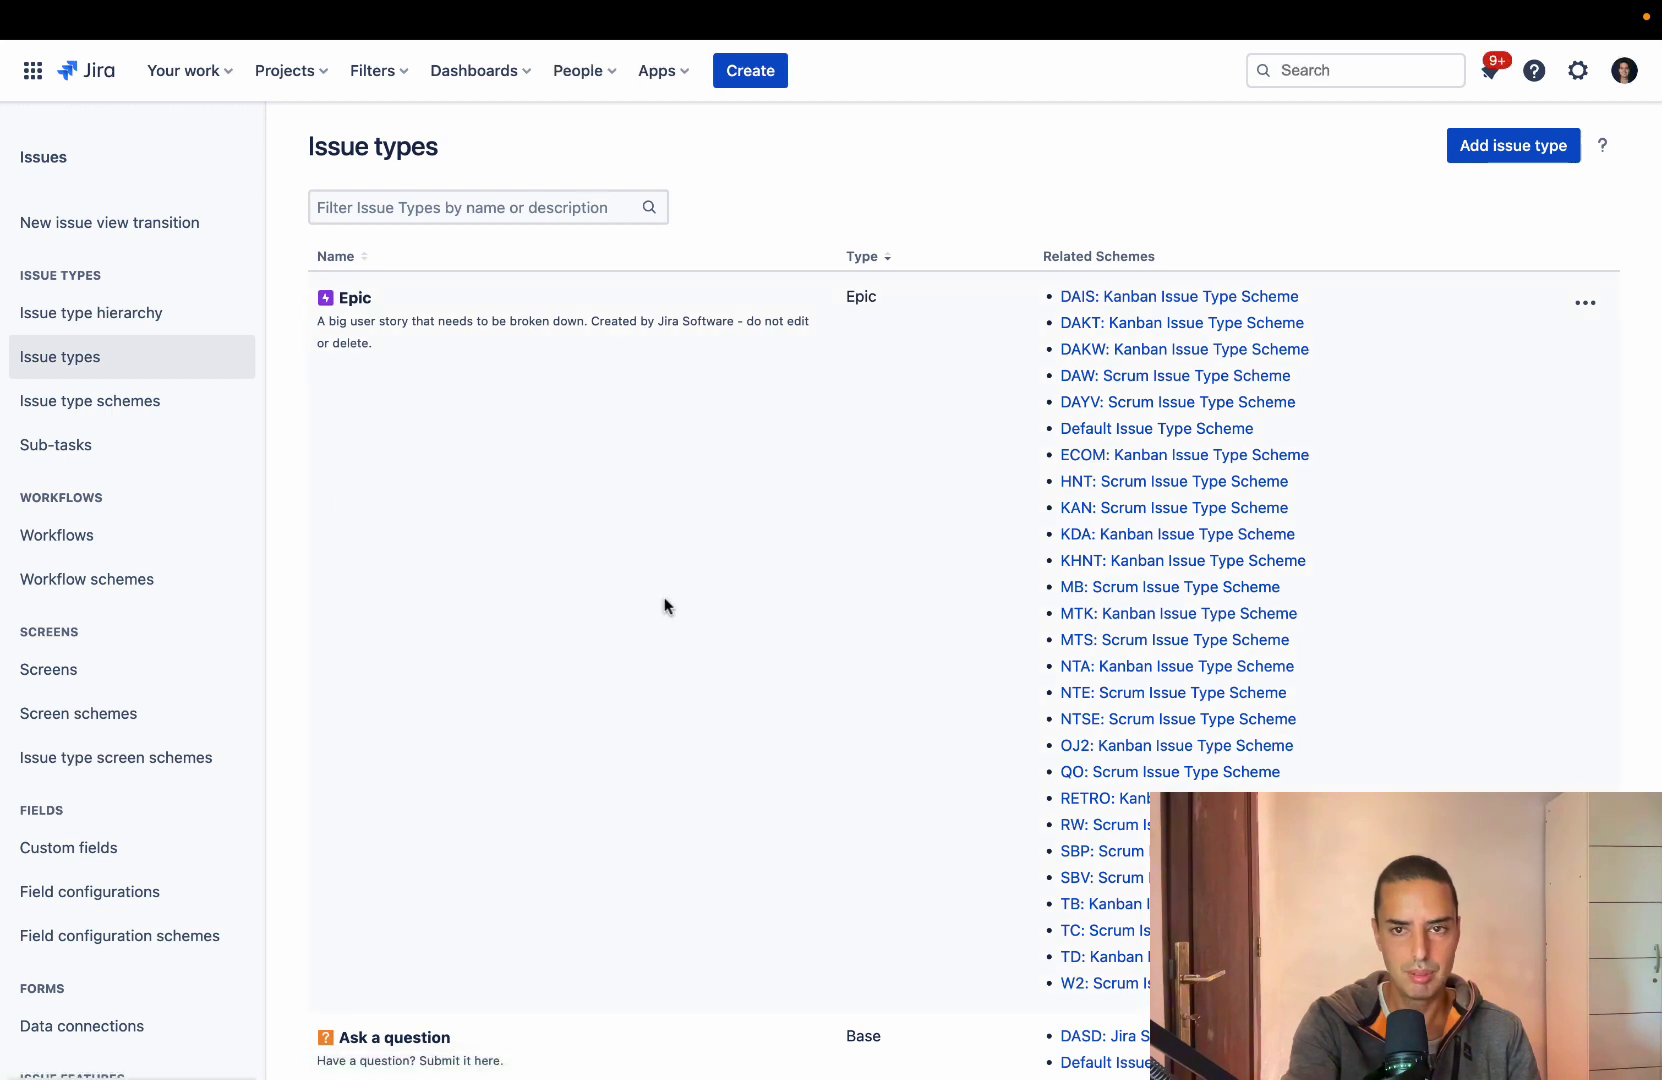
pyautogui.write('Design')
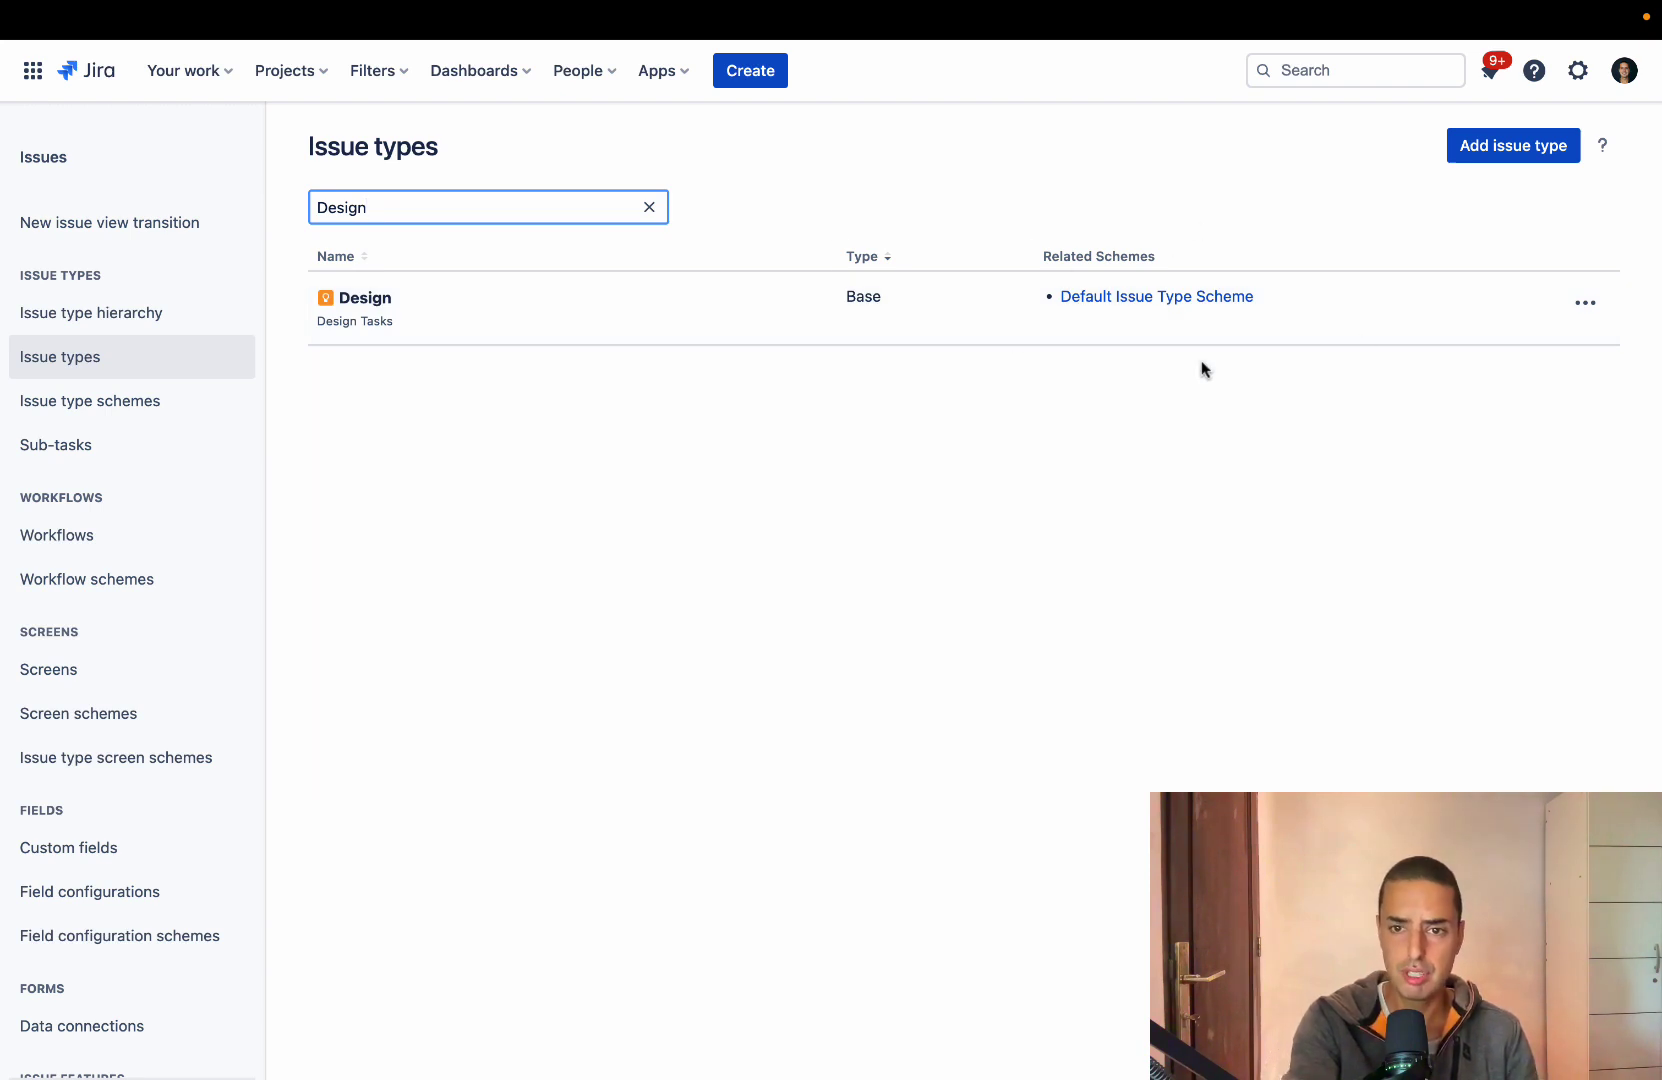
# Step: Edit the DAYV: Scrum Issue Type Scheme, drag Design into its issue types, and save
pyautogui.click(82, 412)
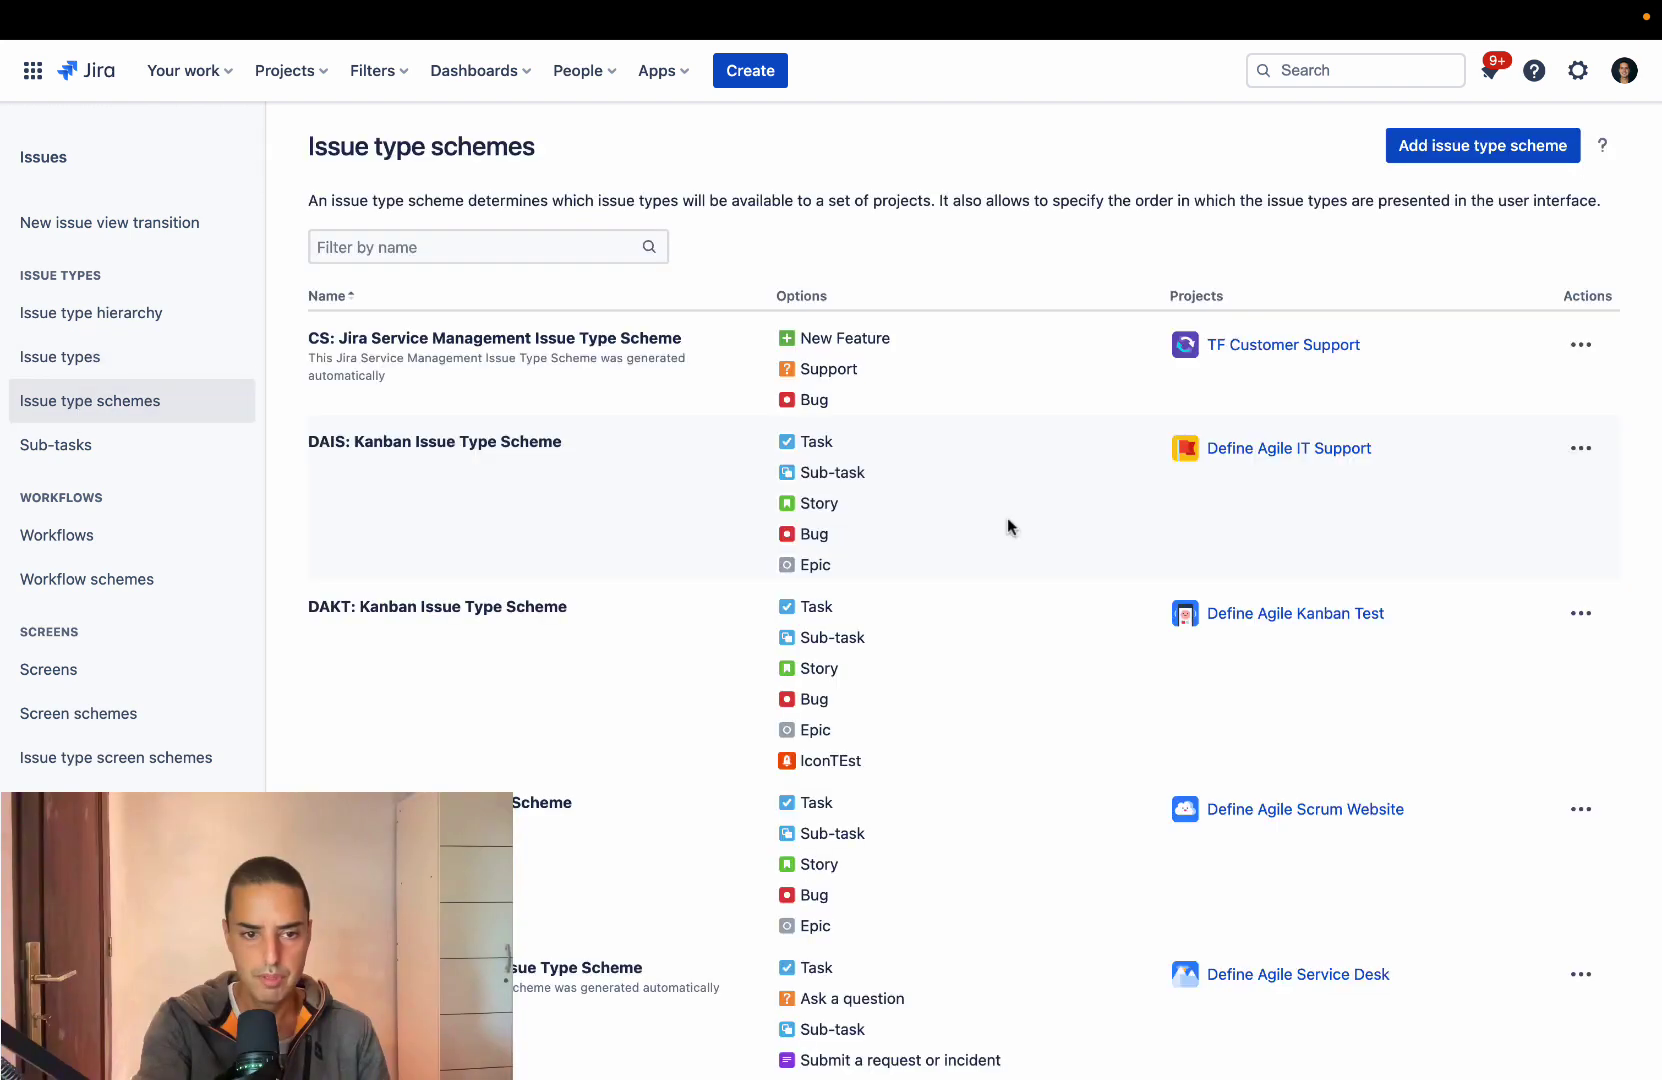
pyautogui.scroll(-5, 1008, 522)
pyautogui.scroll(1, 1008, 522)
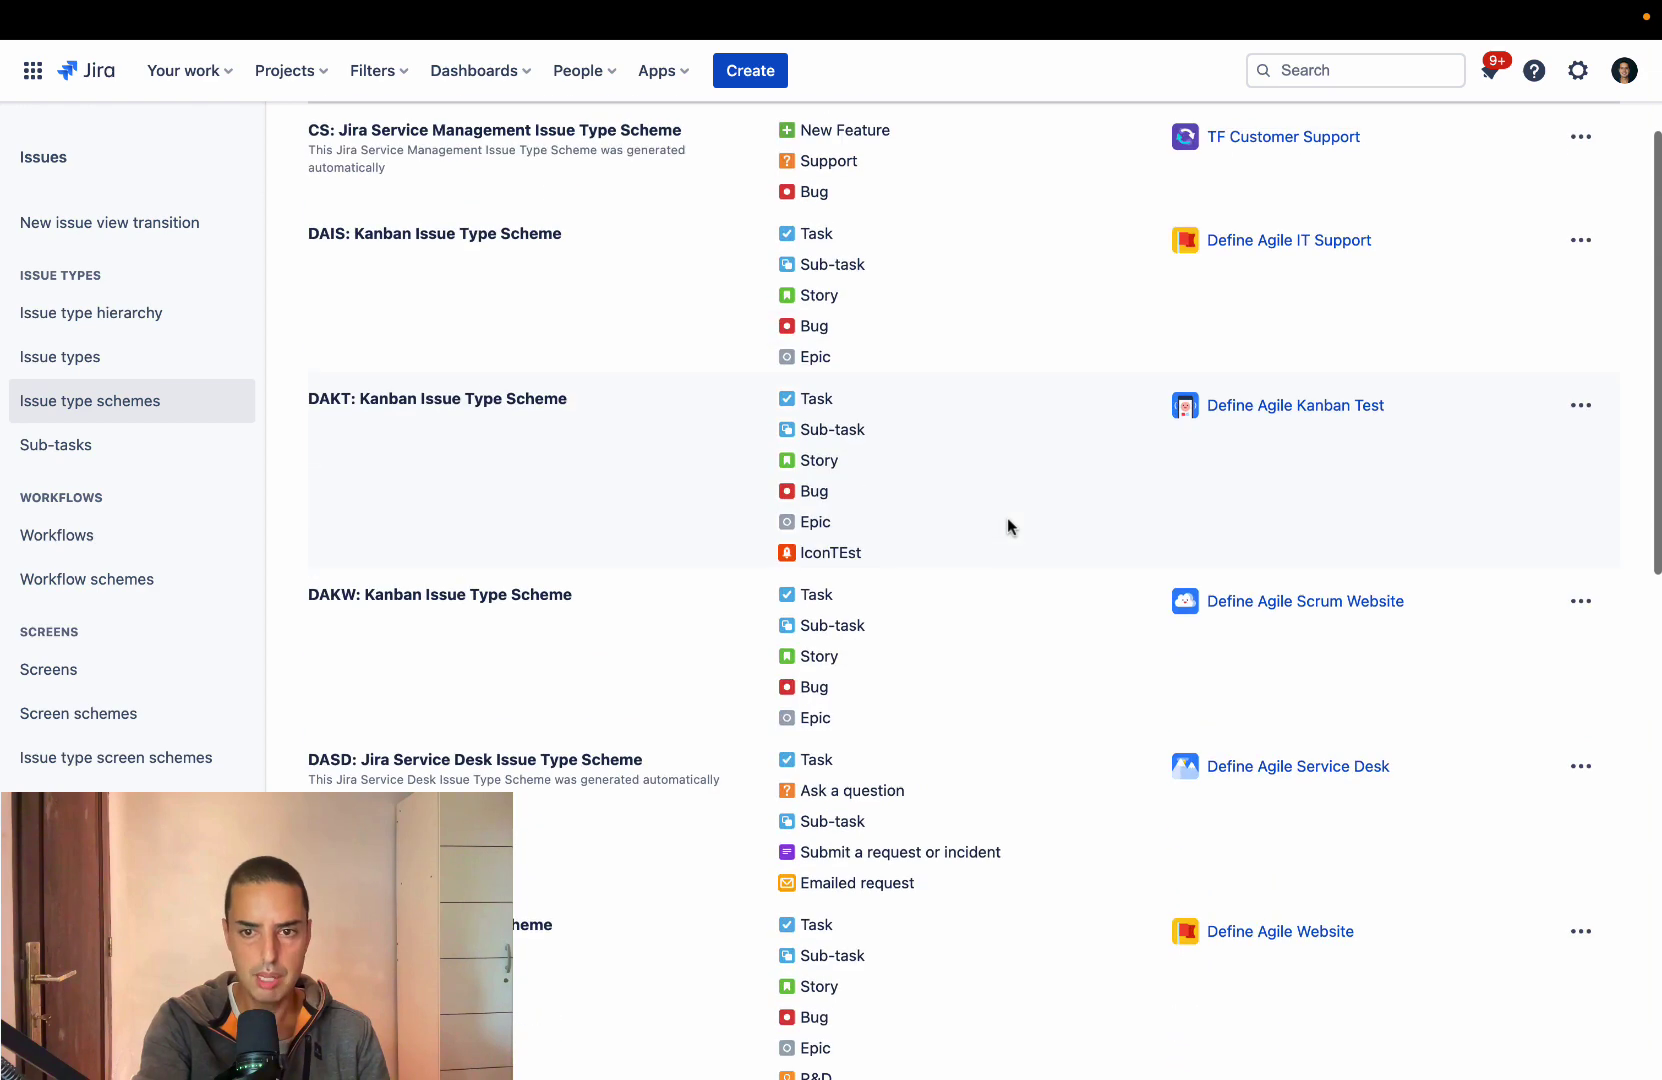
pyautogui.scroll(-4, 1008, 522)
pyautogui.scroll(-1, 1008, 517)
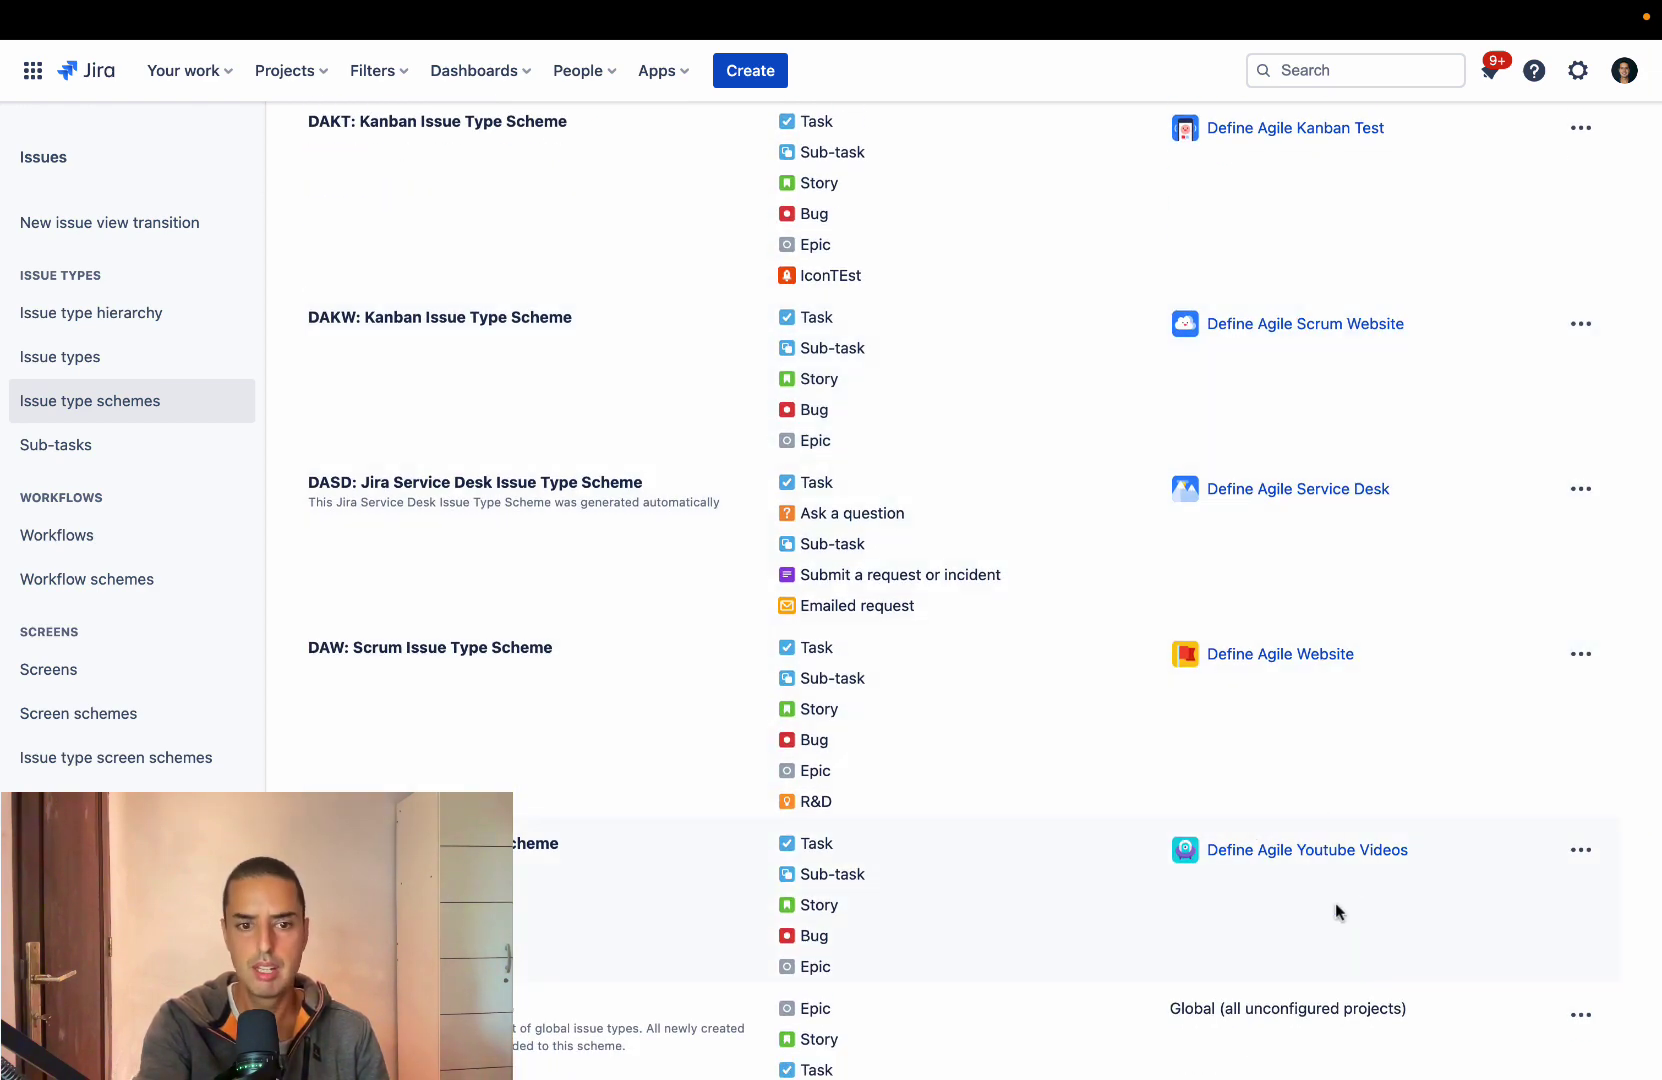
pyautogui.click(1582, 842)
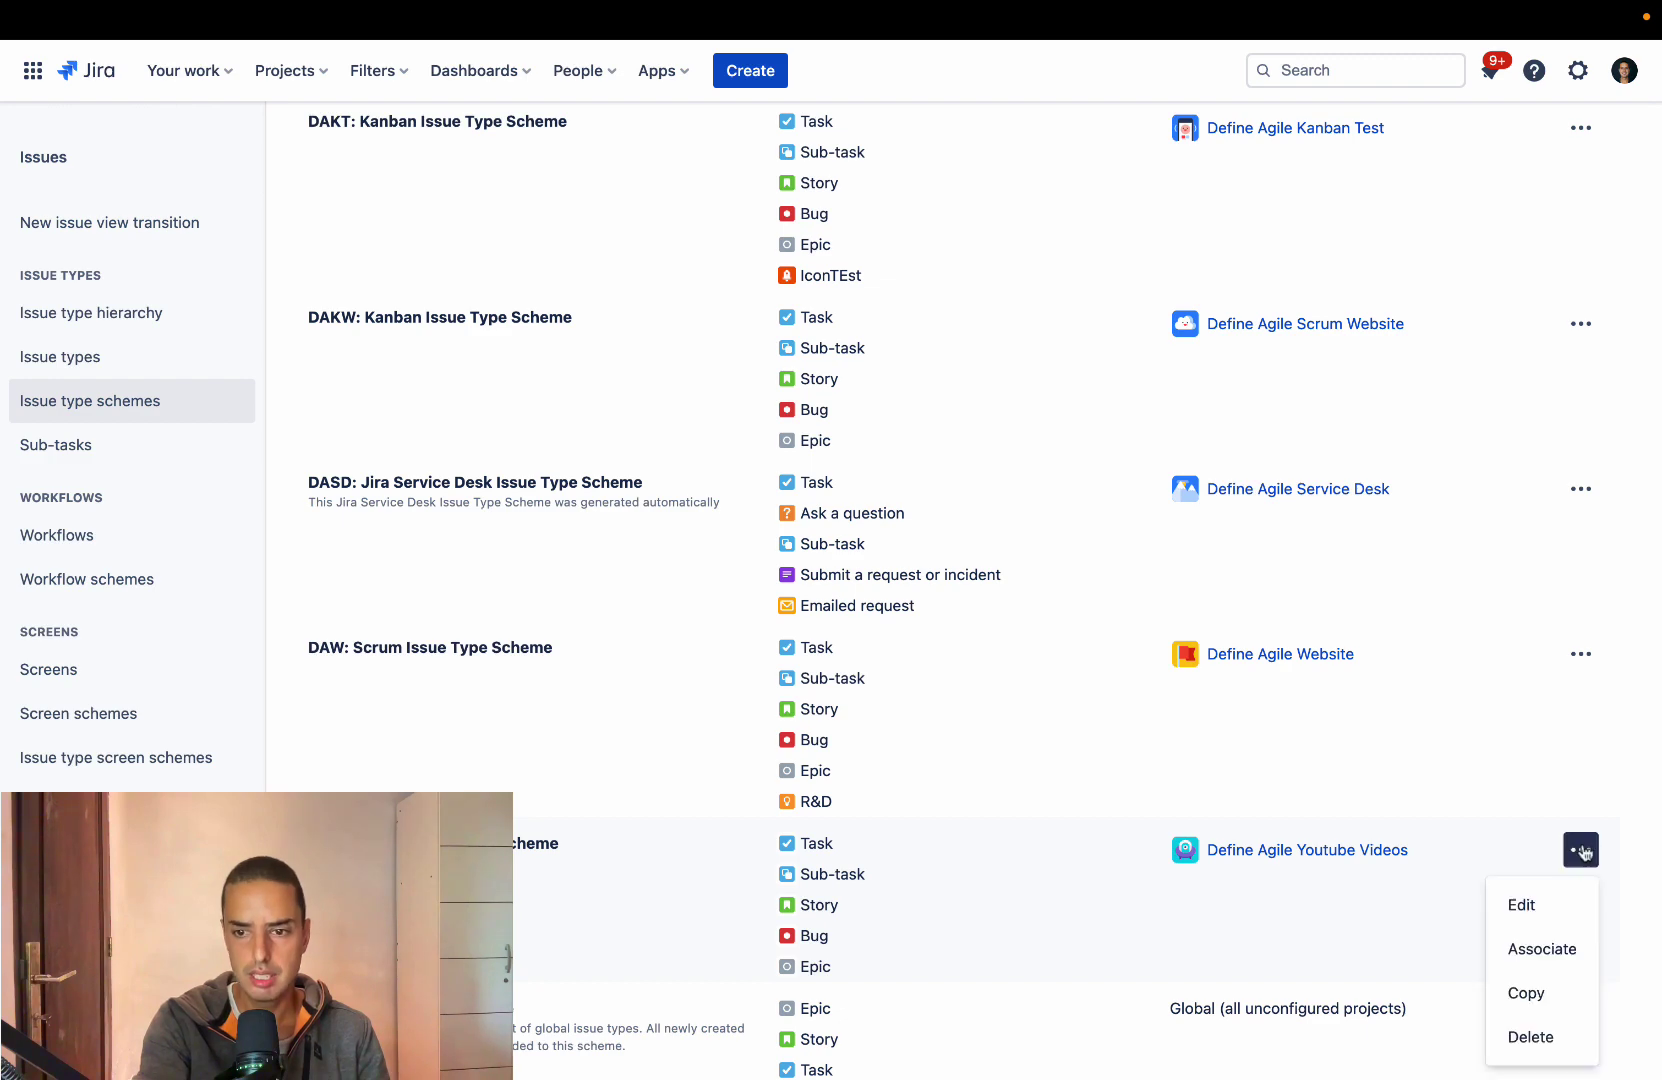
pyautogui.click(1536, 921)
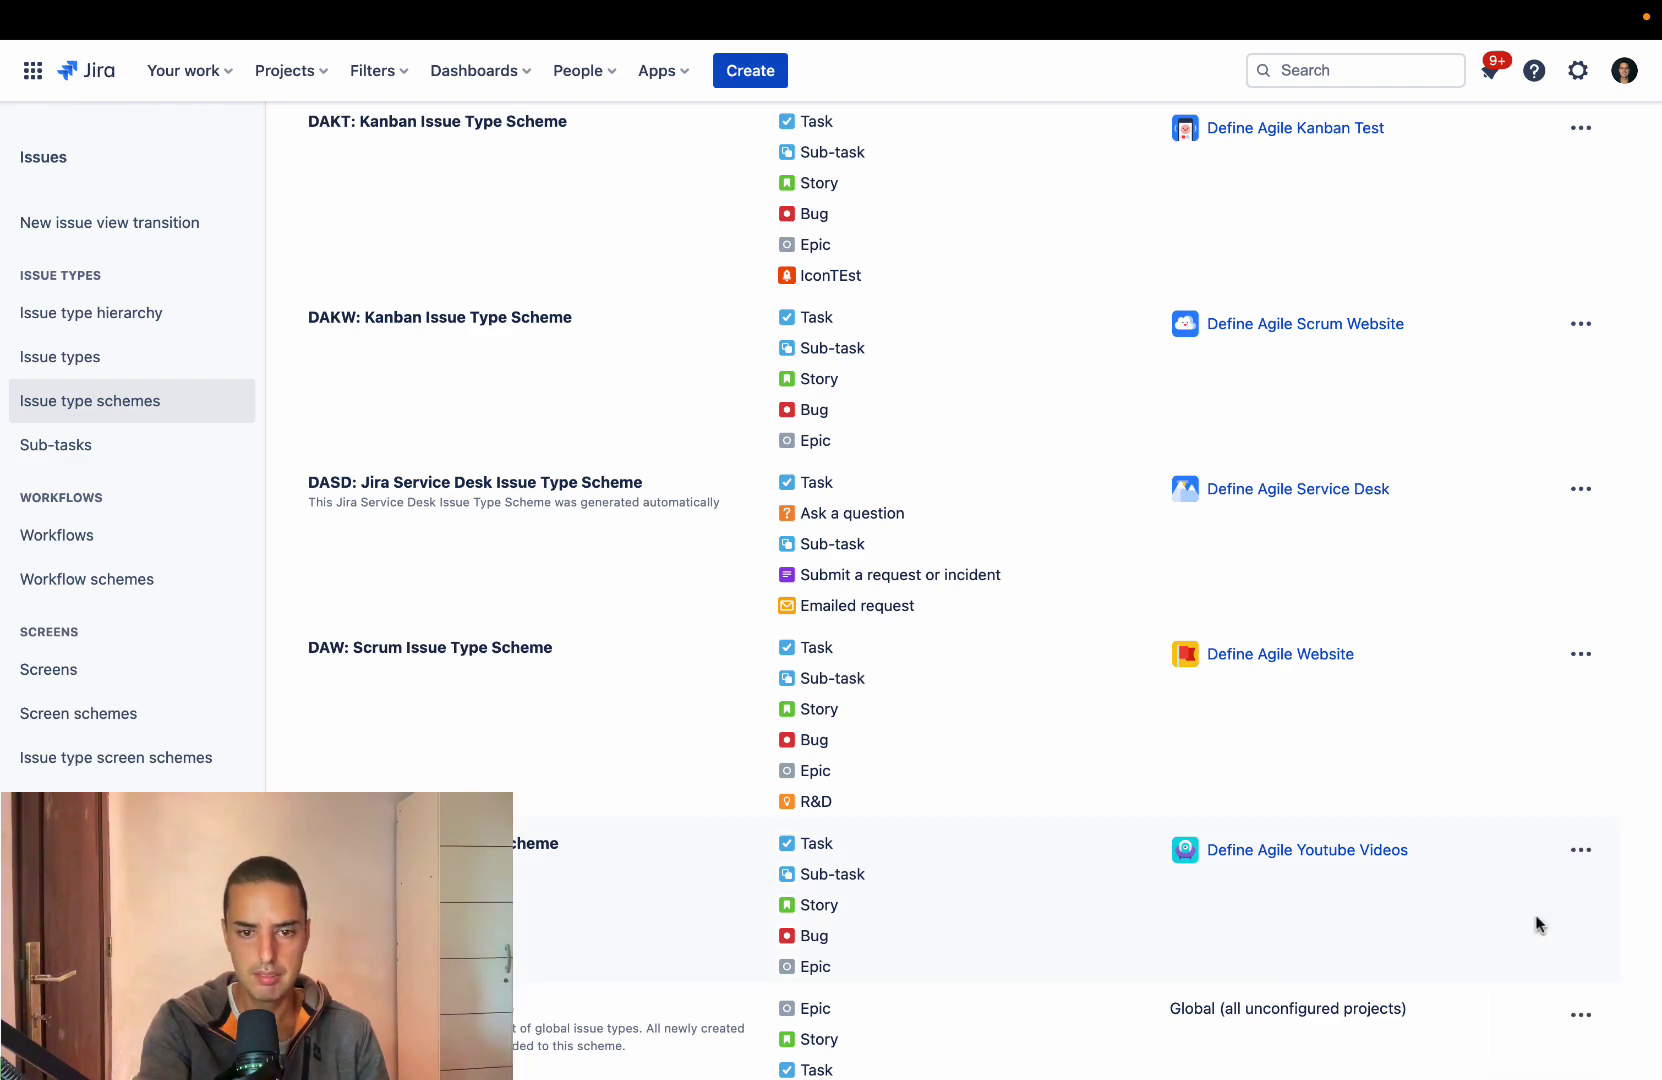
pyautogui.scroll(-2, 480, 799)
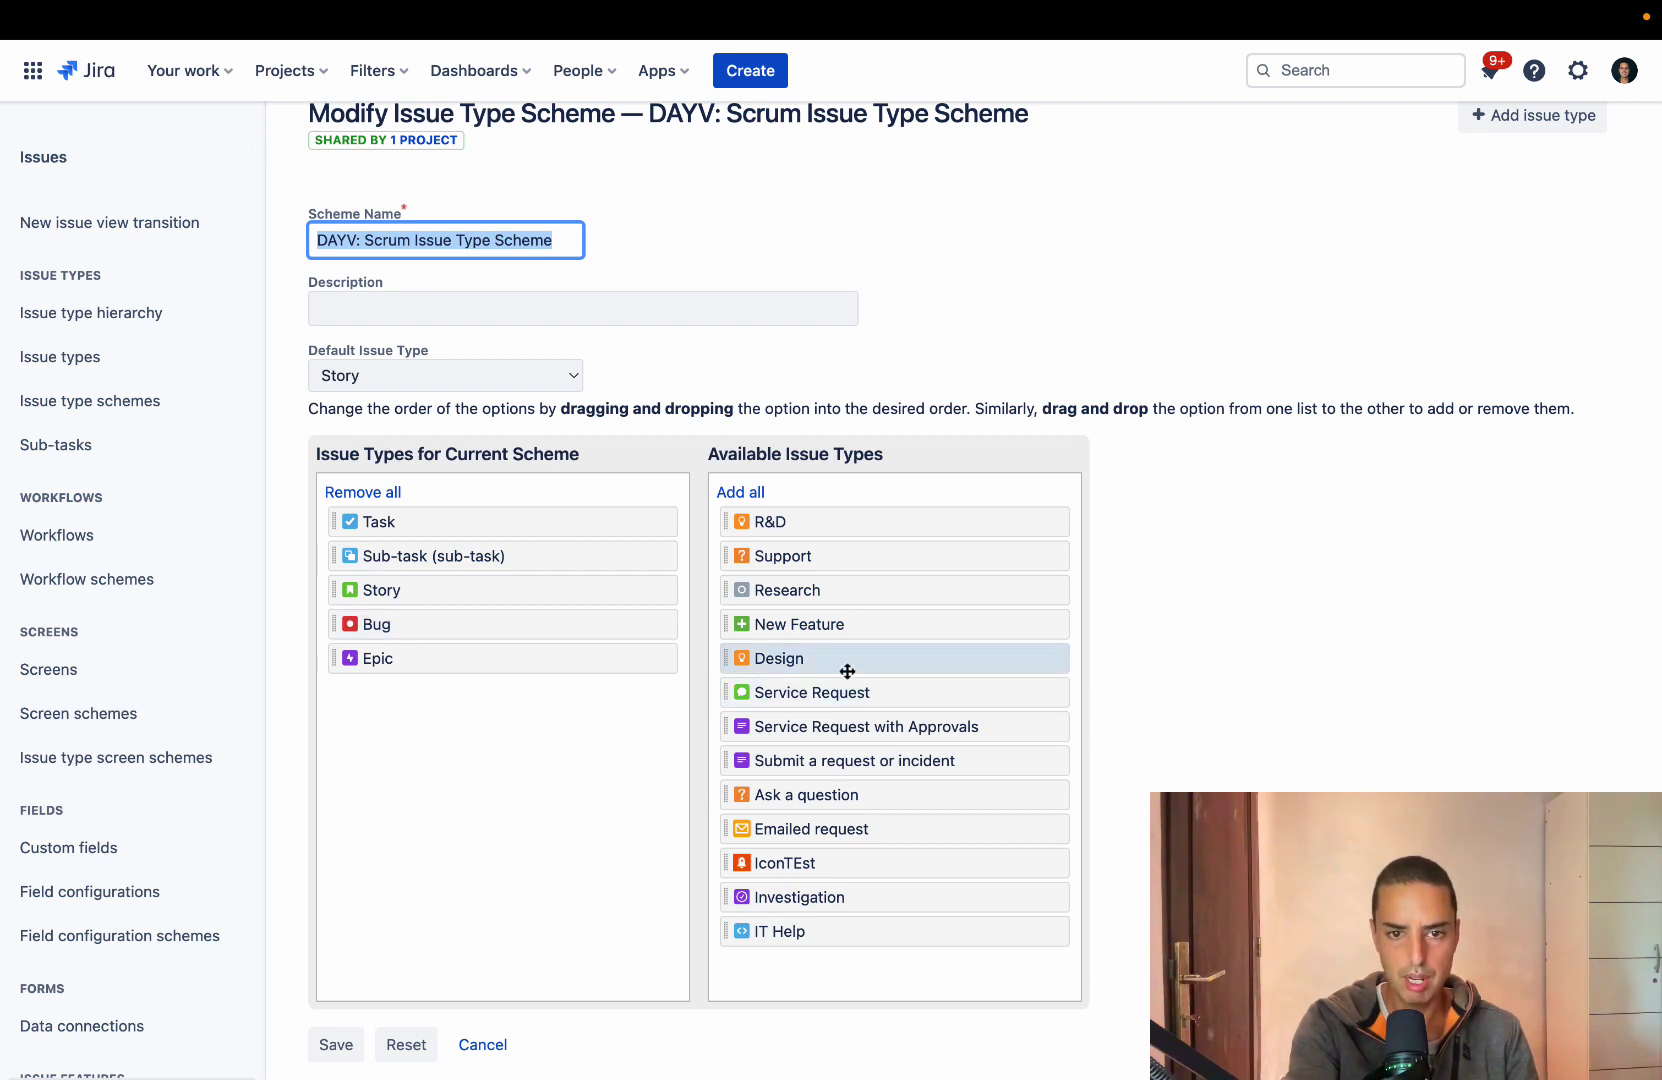
pyautogui.moveTo(809, 664); pyautogui.dragTo(416, 734)
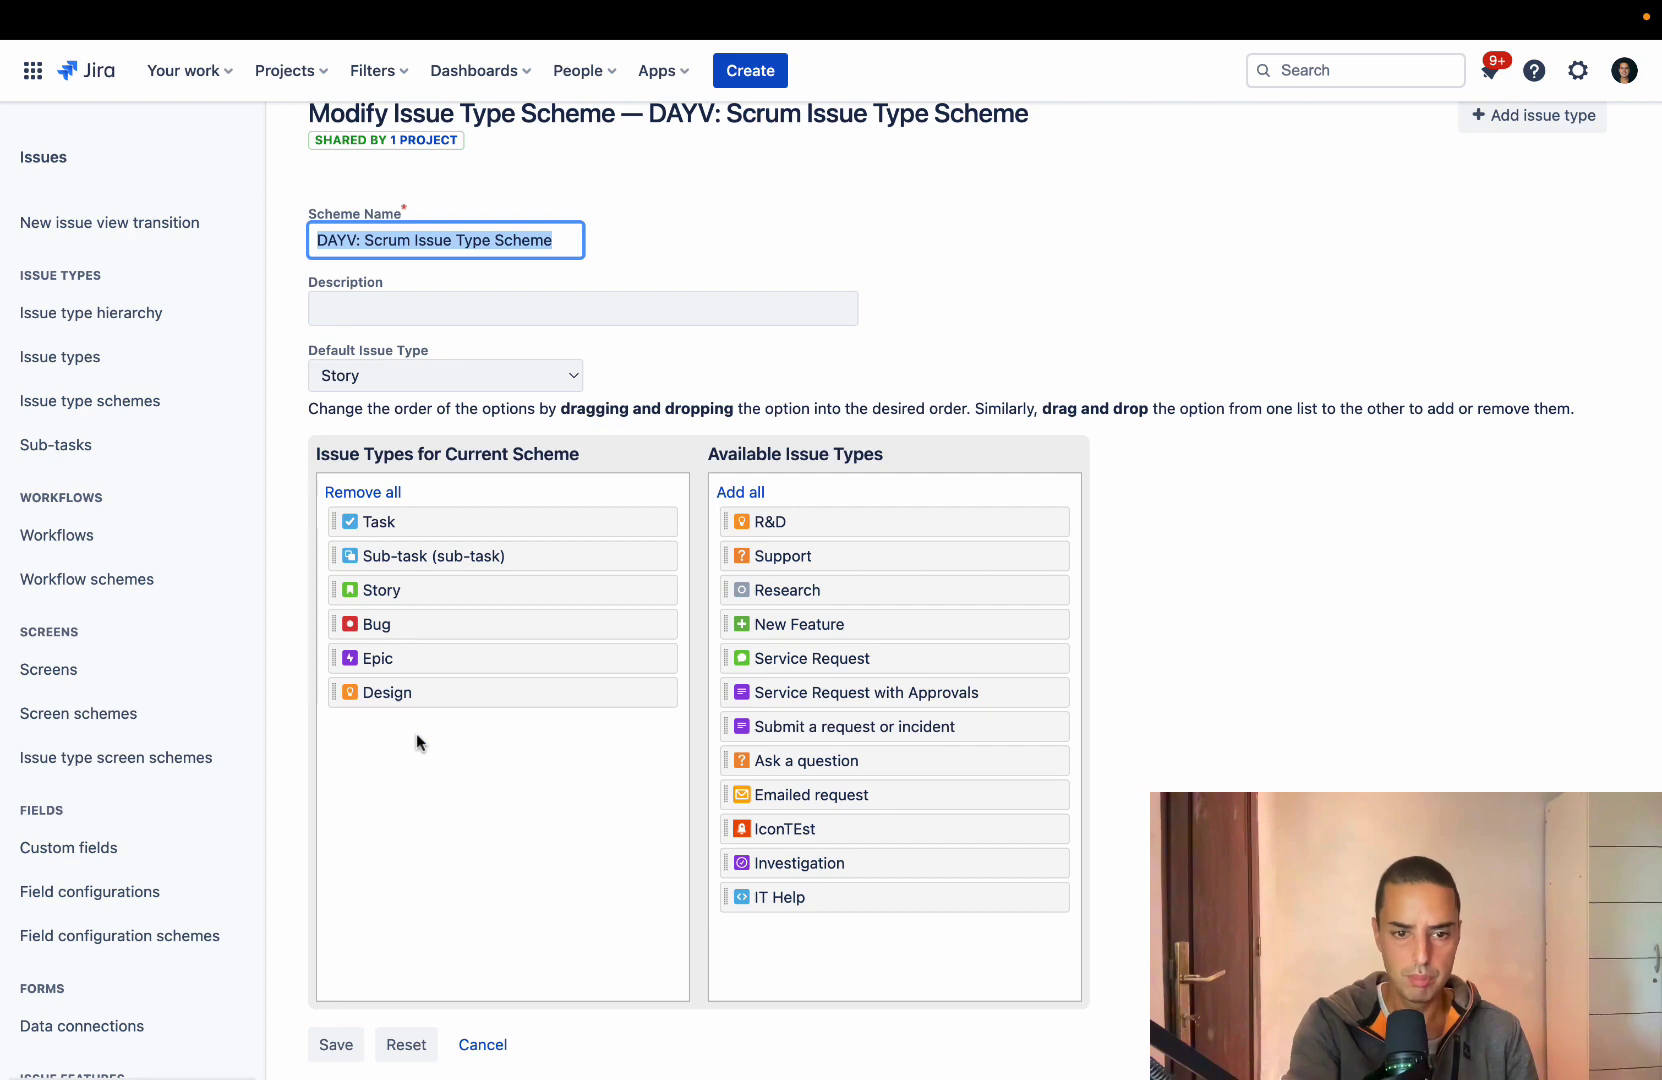
pyautogui.click(336, 1046)
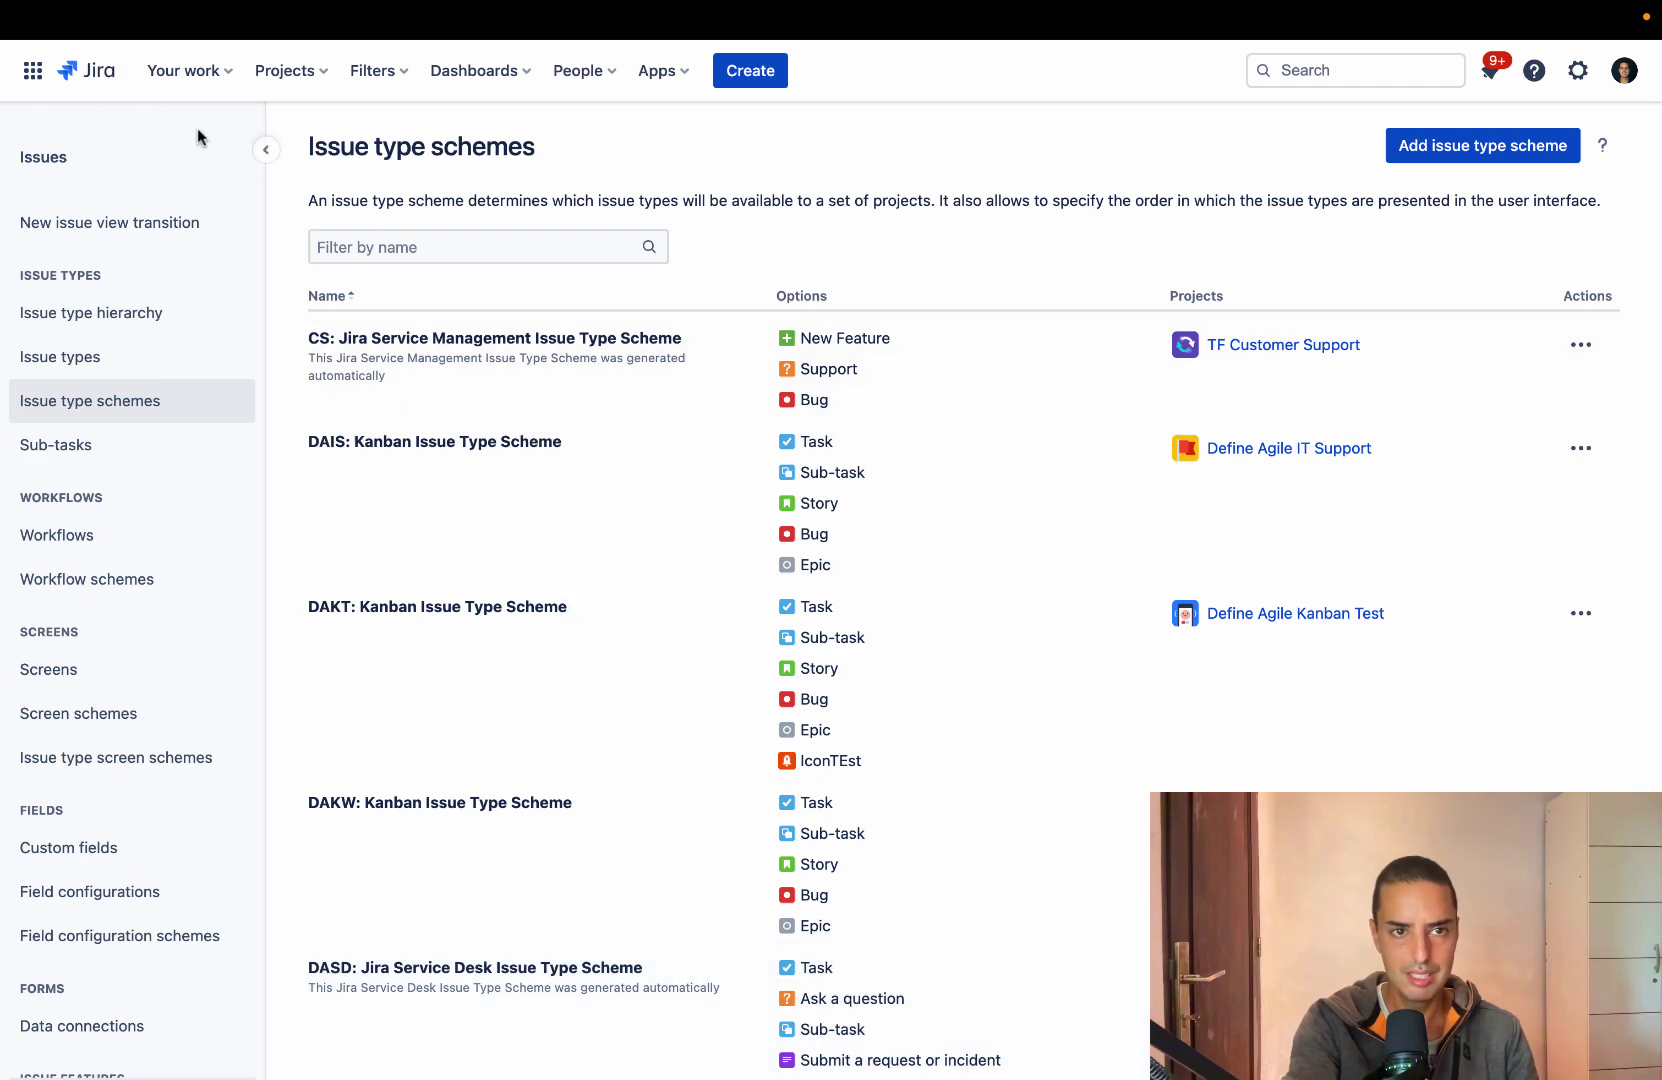
# Step: On the Define Agile Youtube Videos board, create a Design issue titled 'Design Task Test'
pyautogui.click(287, 74)
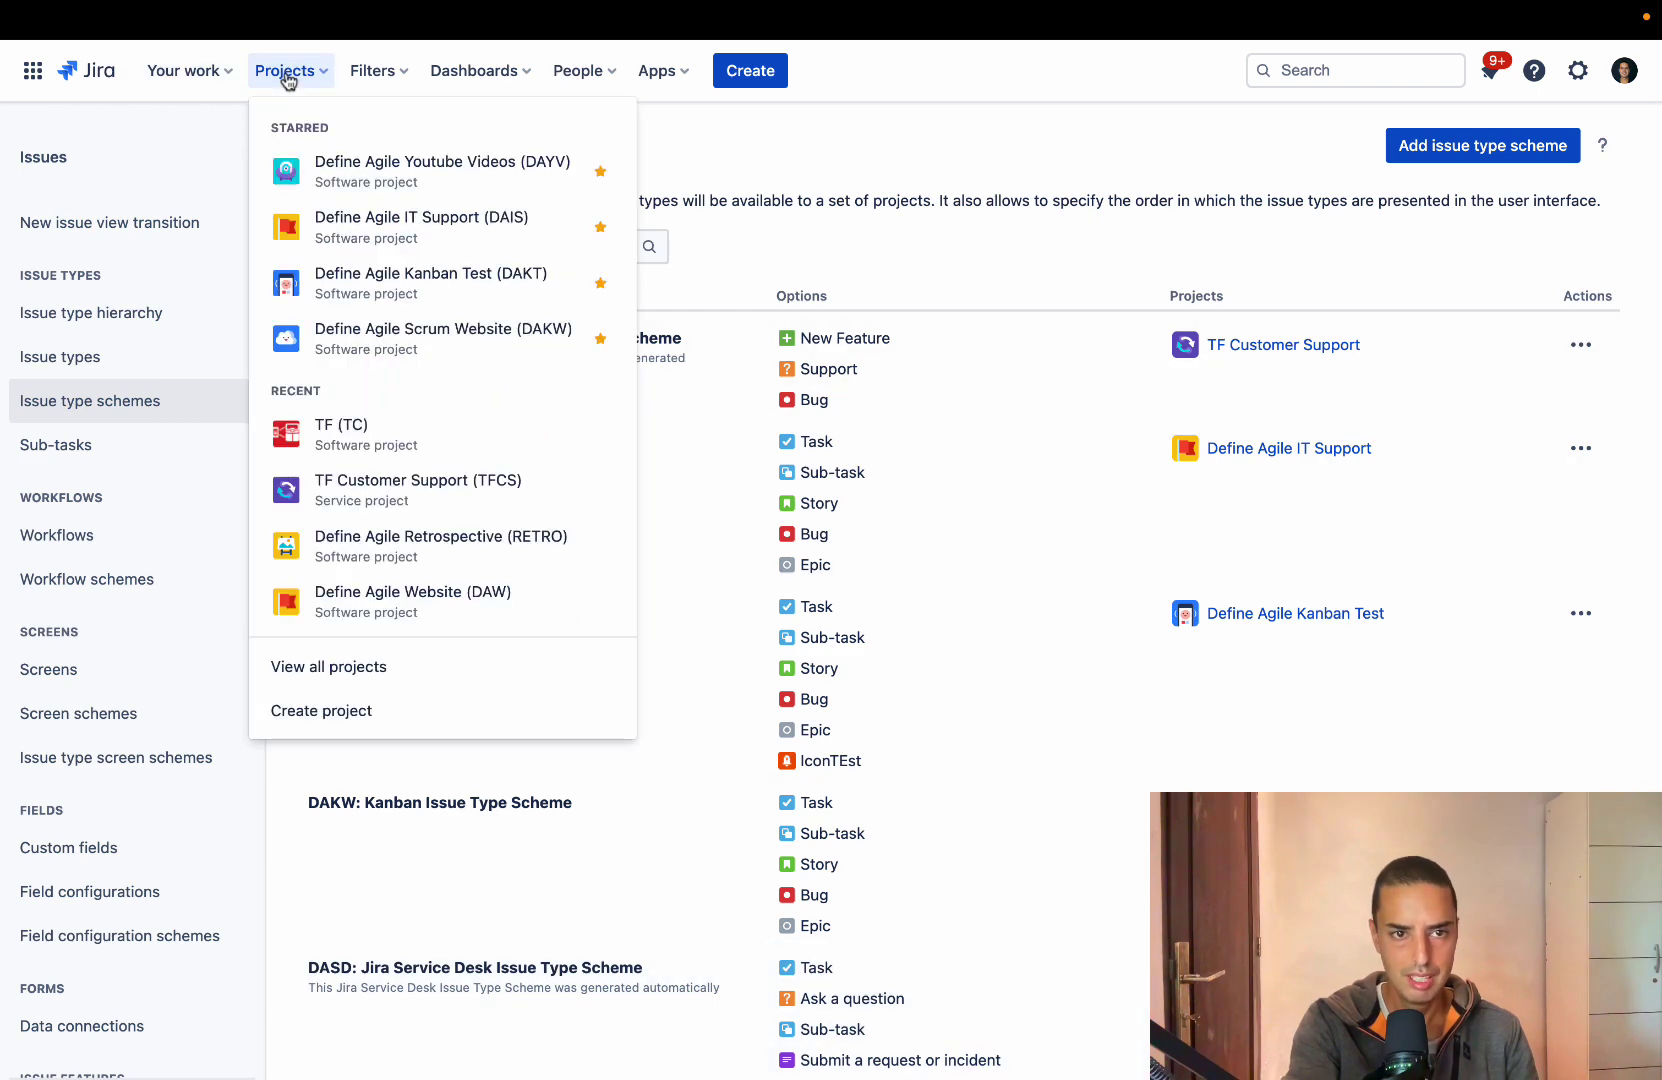
pyautogui.click(412, 170)
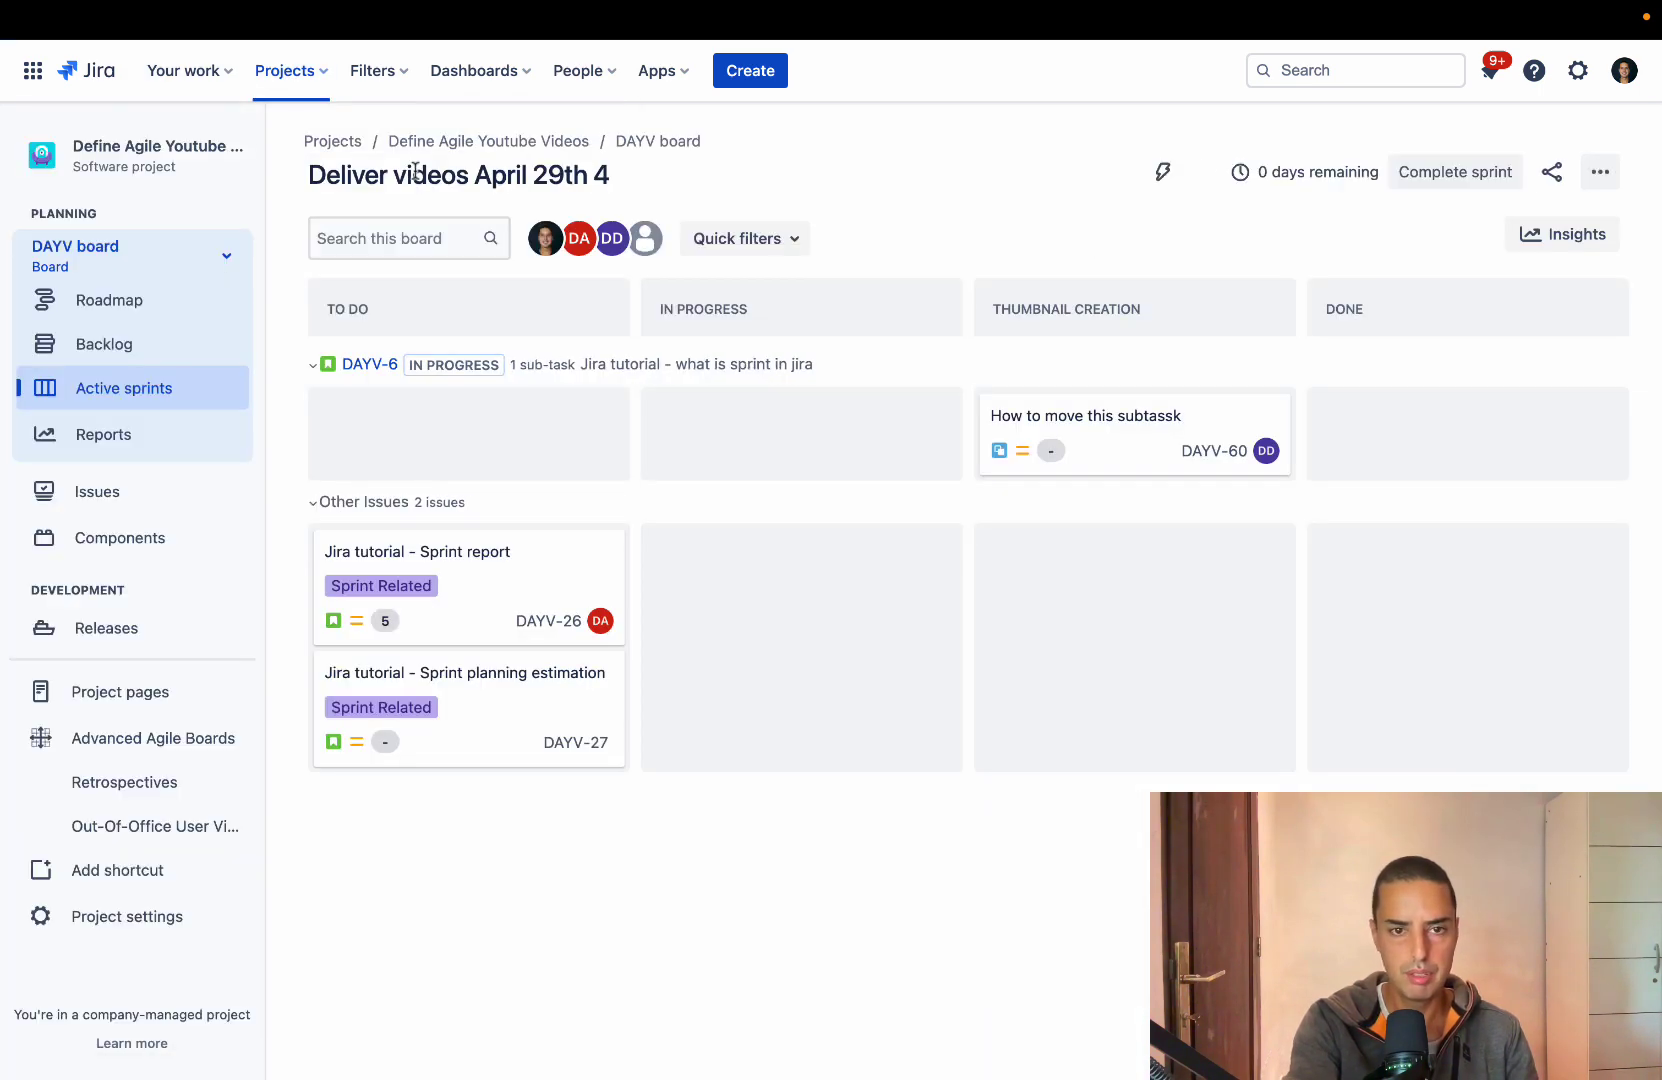
pyautogui.click(750, 72)
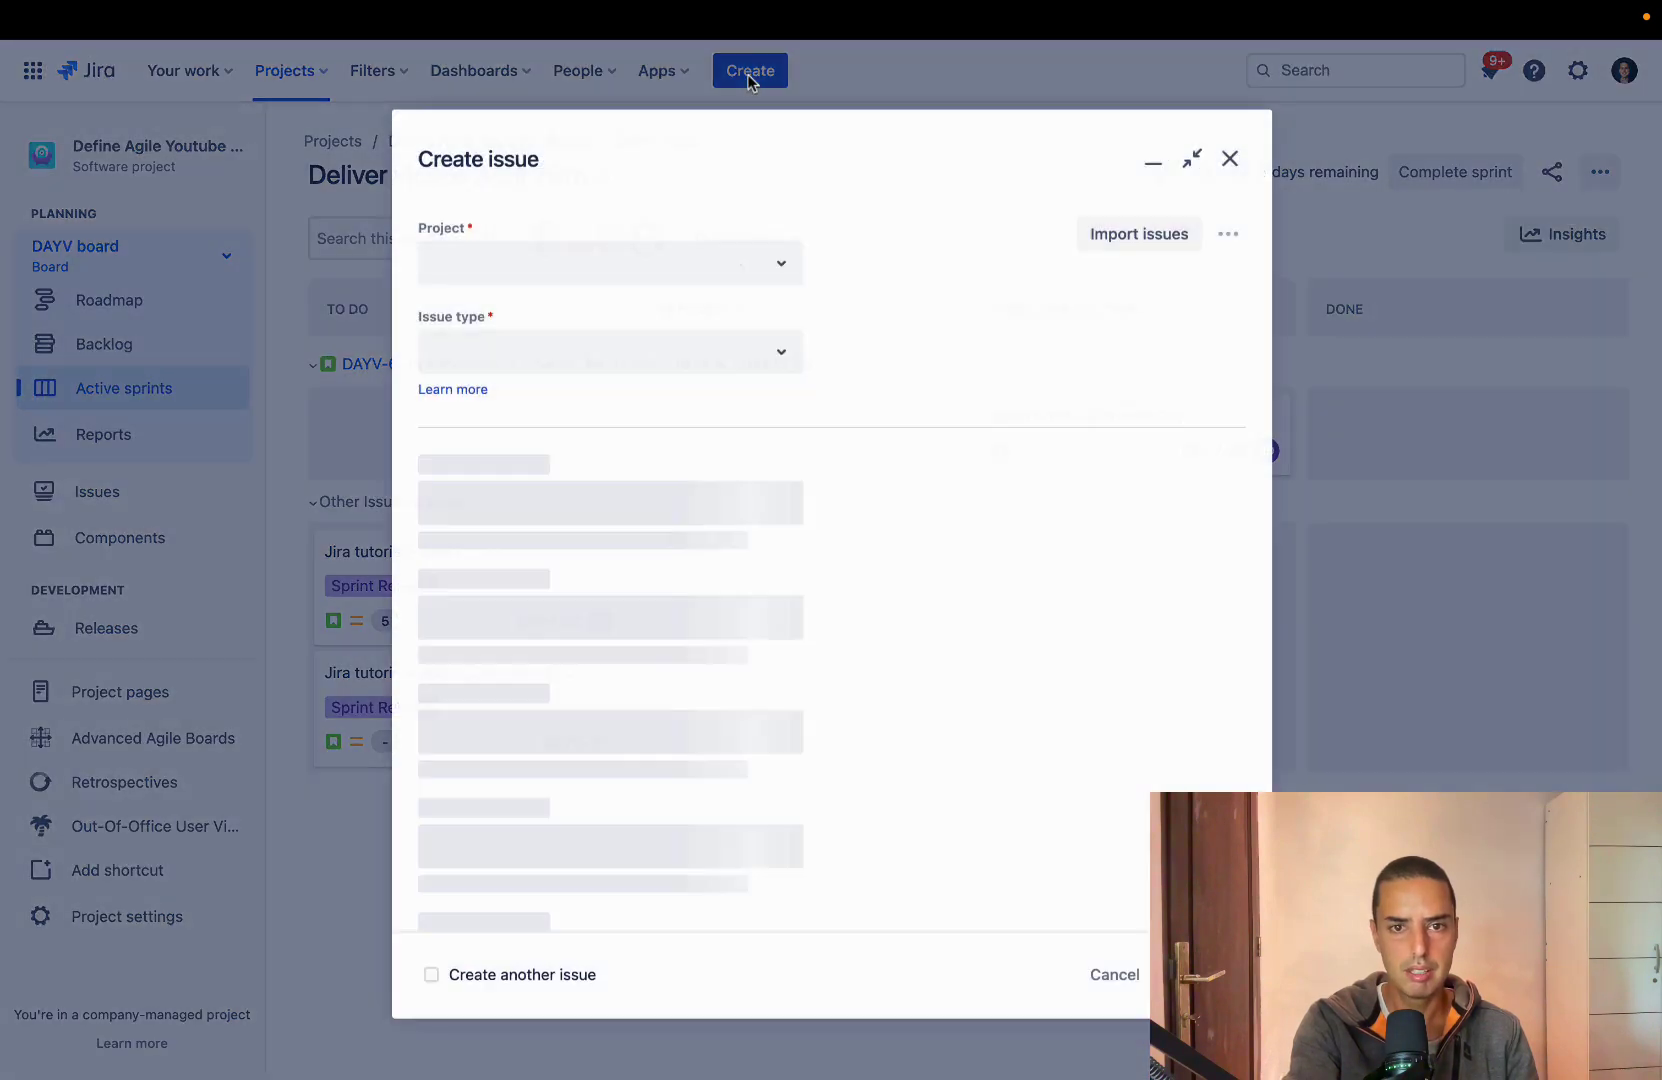
pyautogui.click(742, 356)
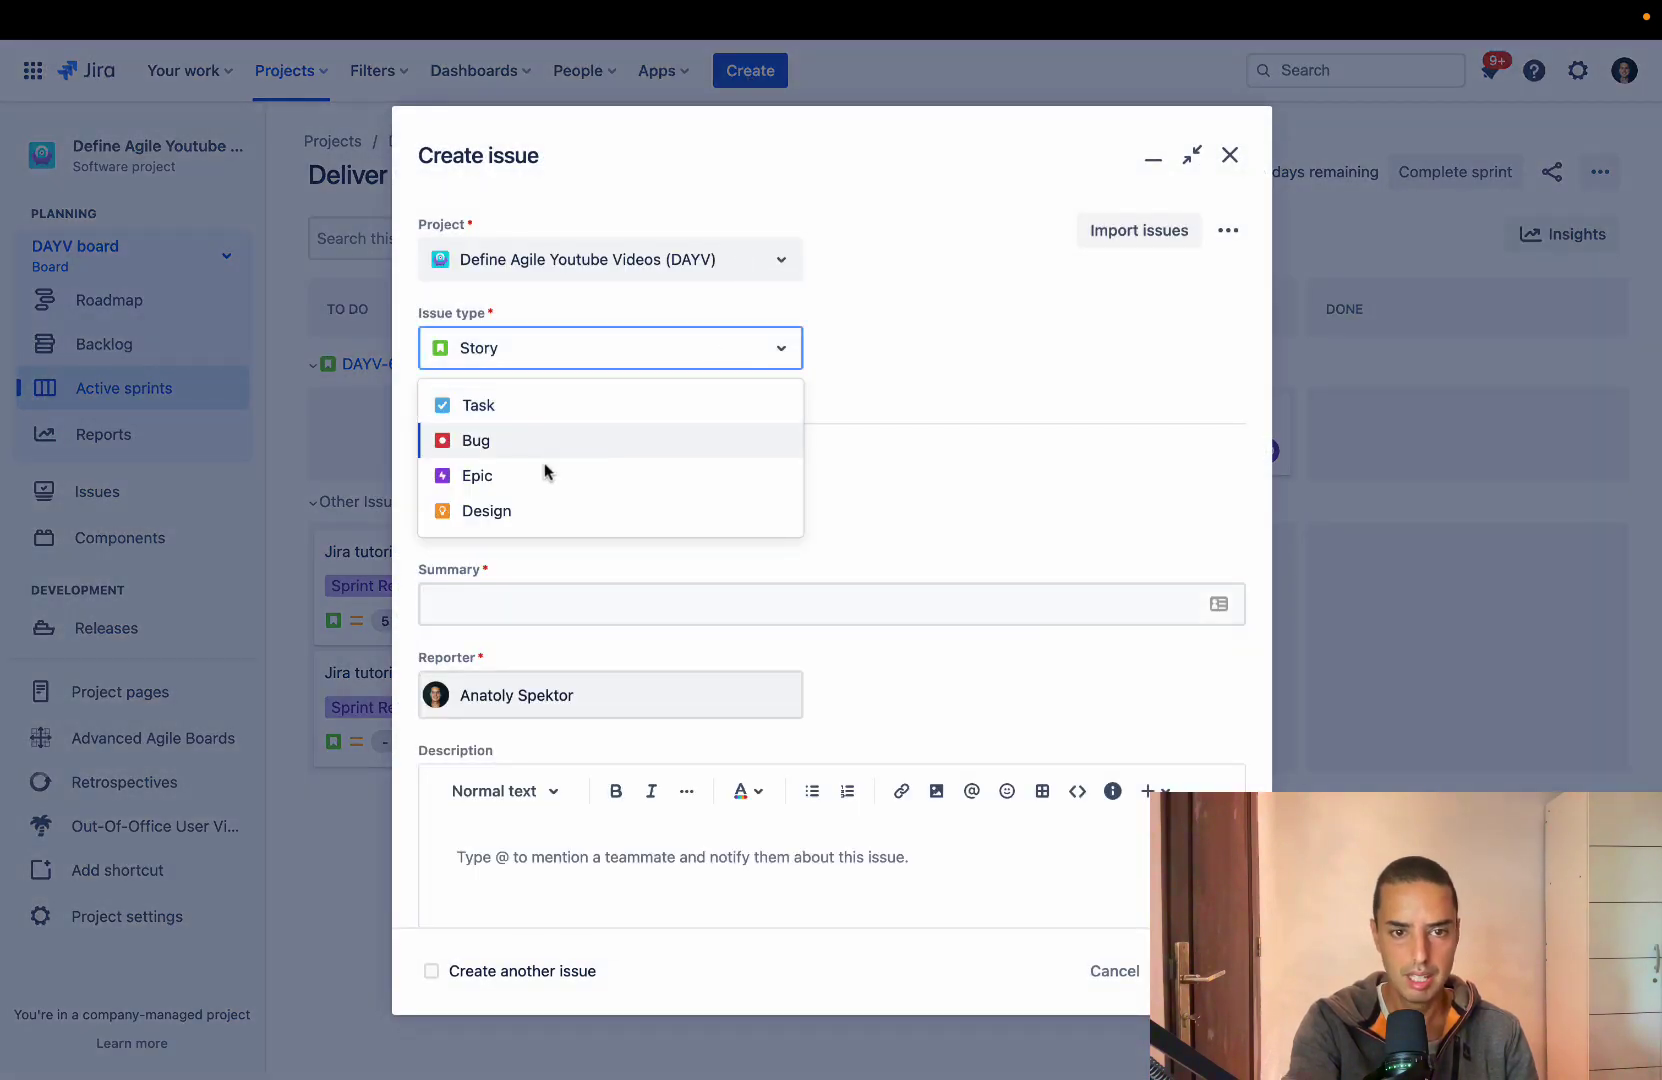
pyautogui.click(521, 516)
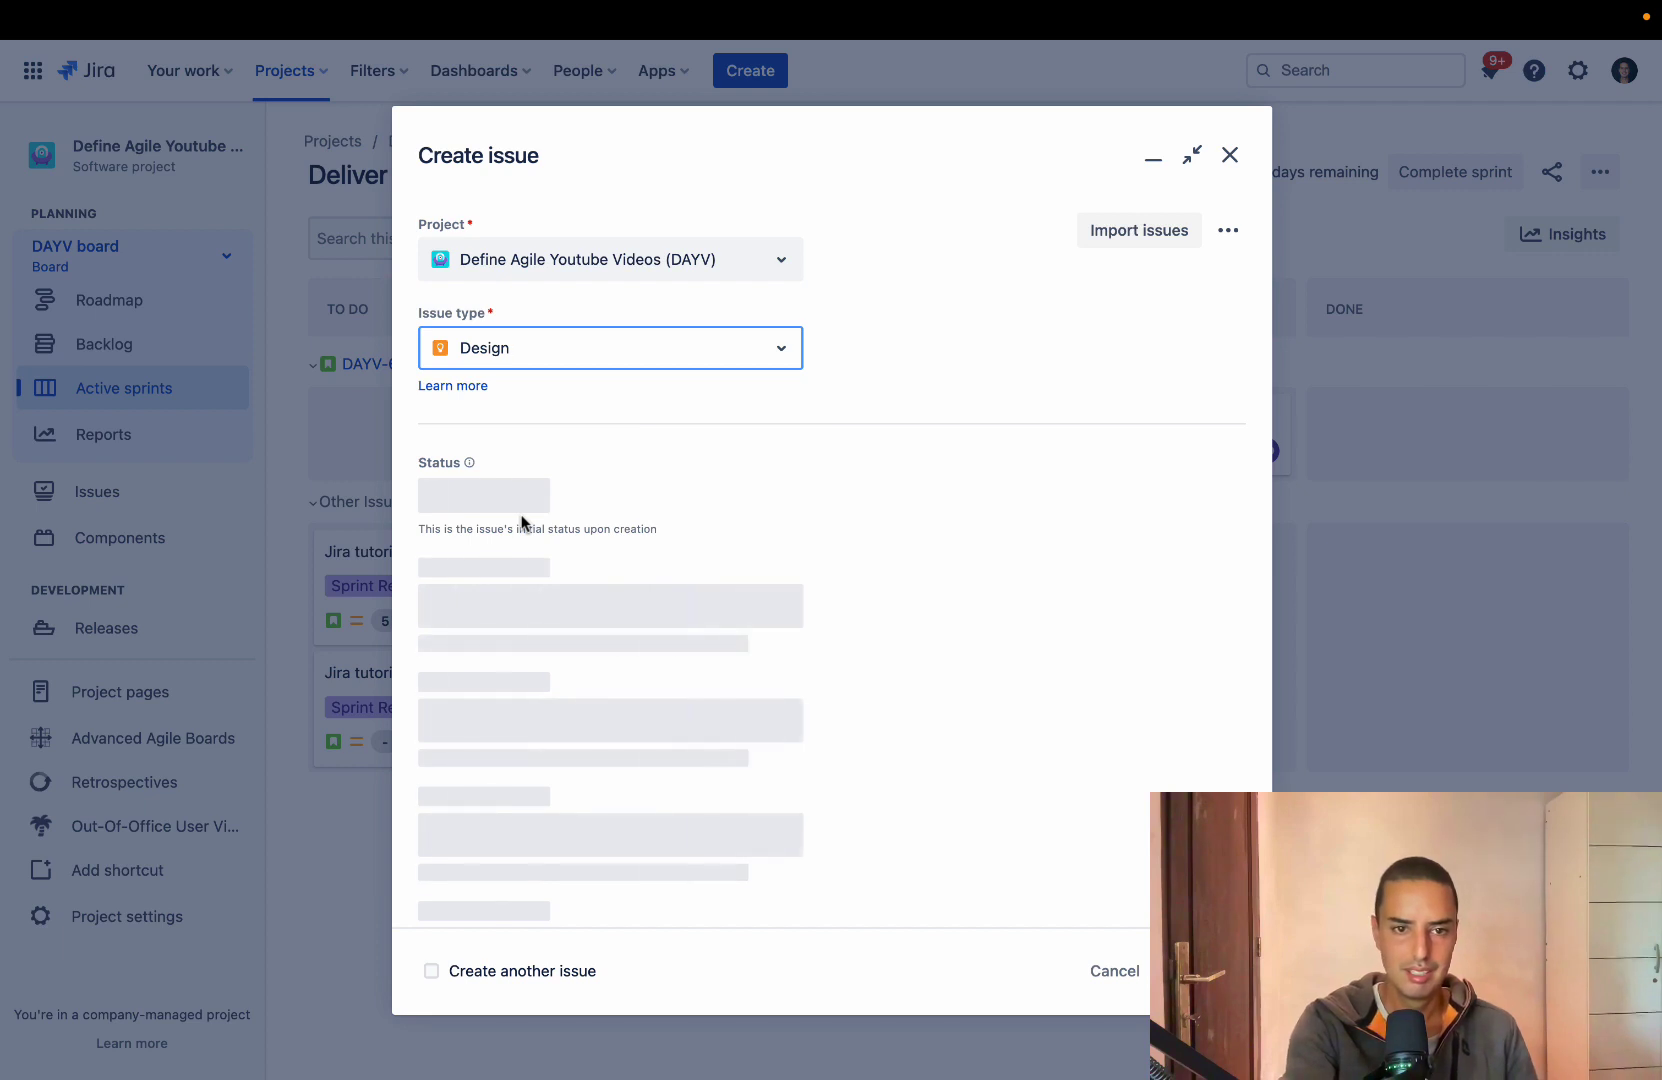
pyautogui.write('De')
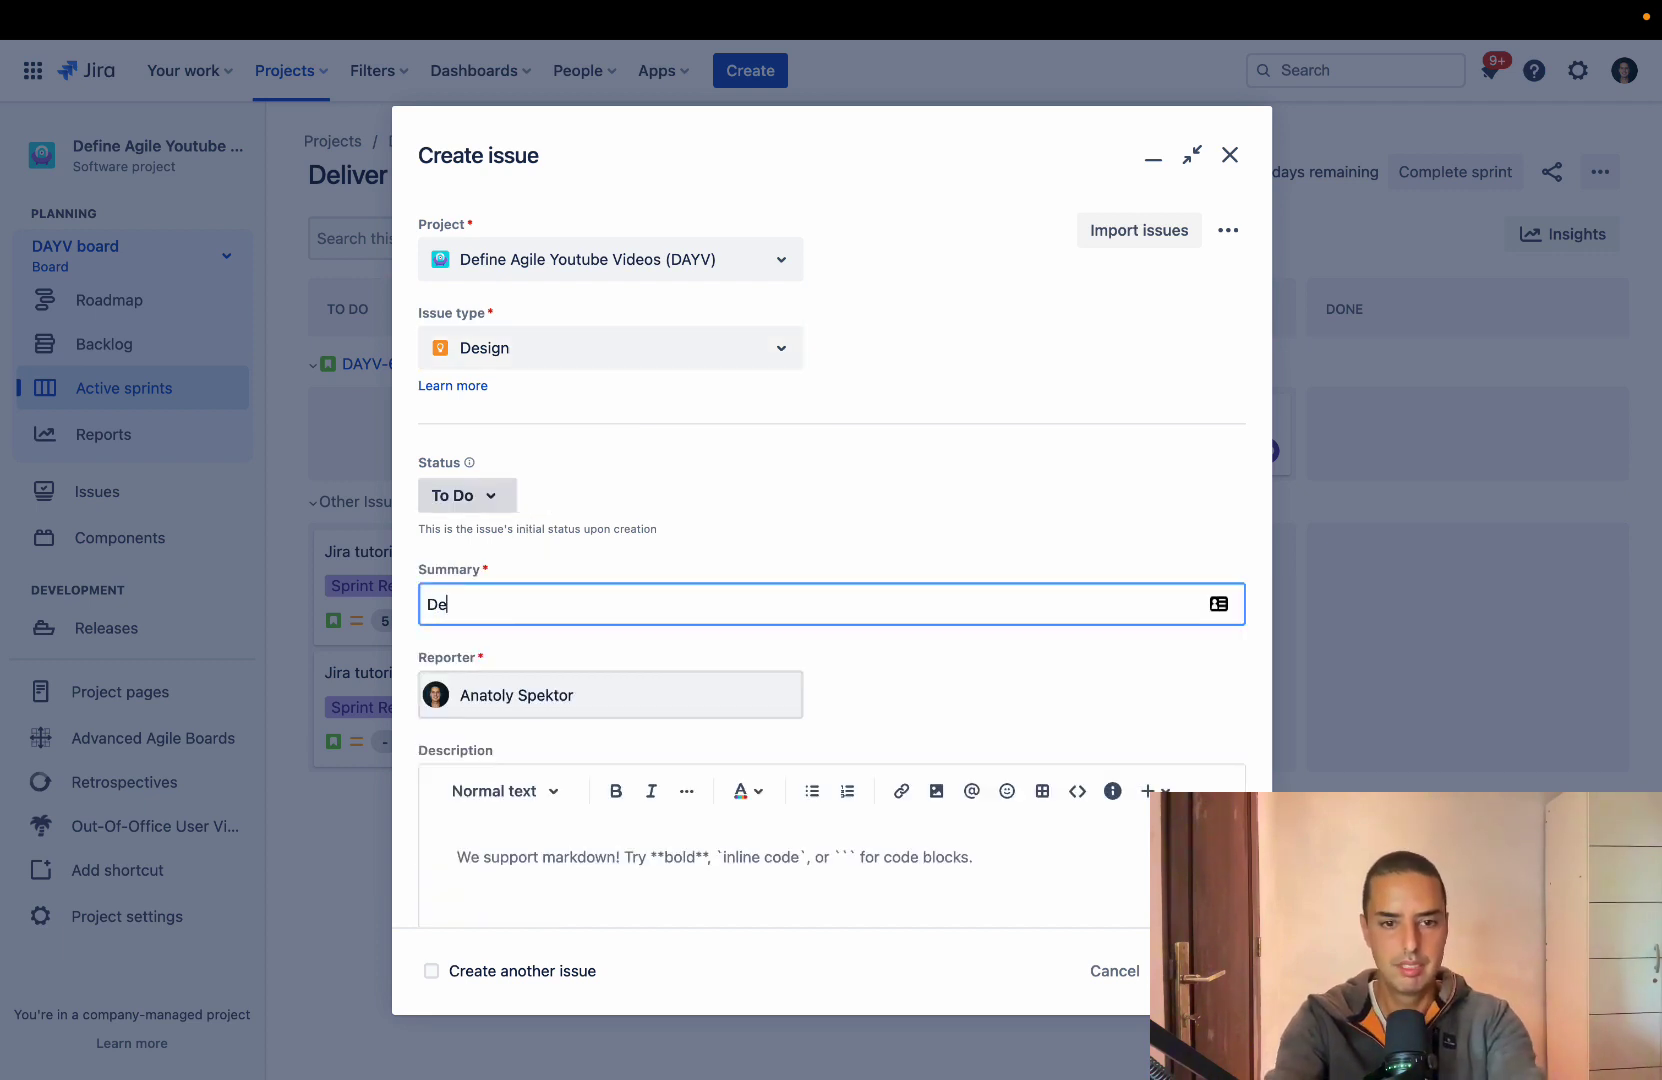
pyautogui.write('sign Task Test')
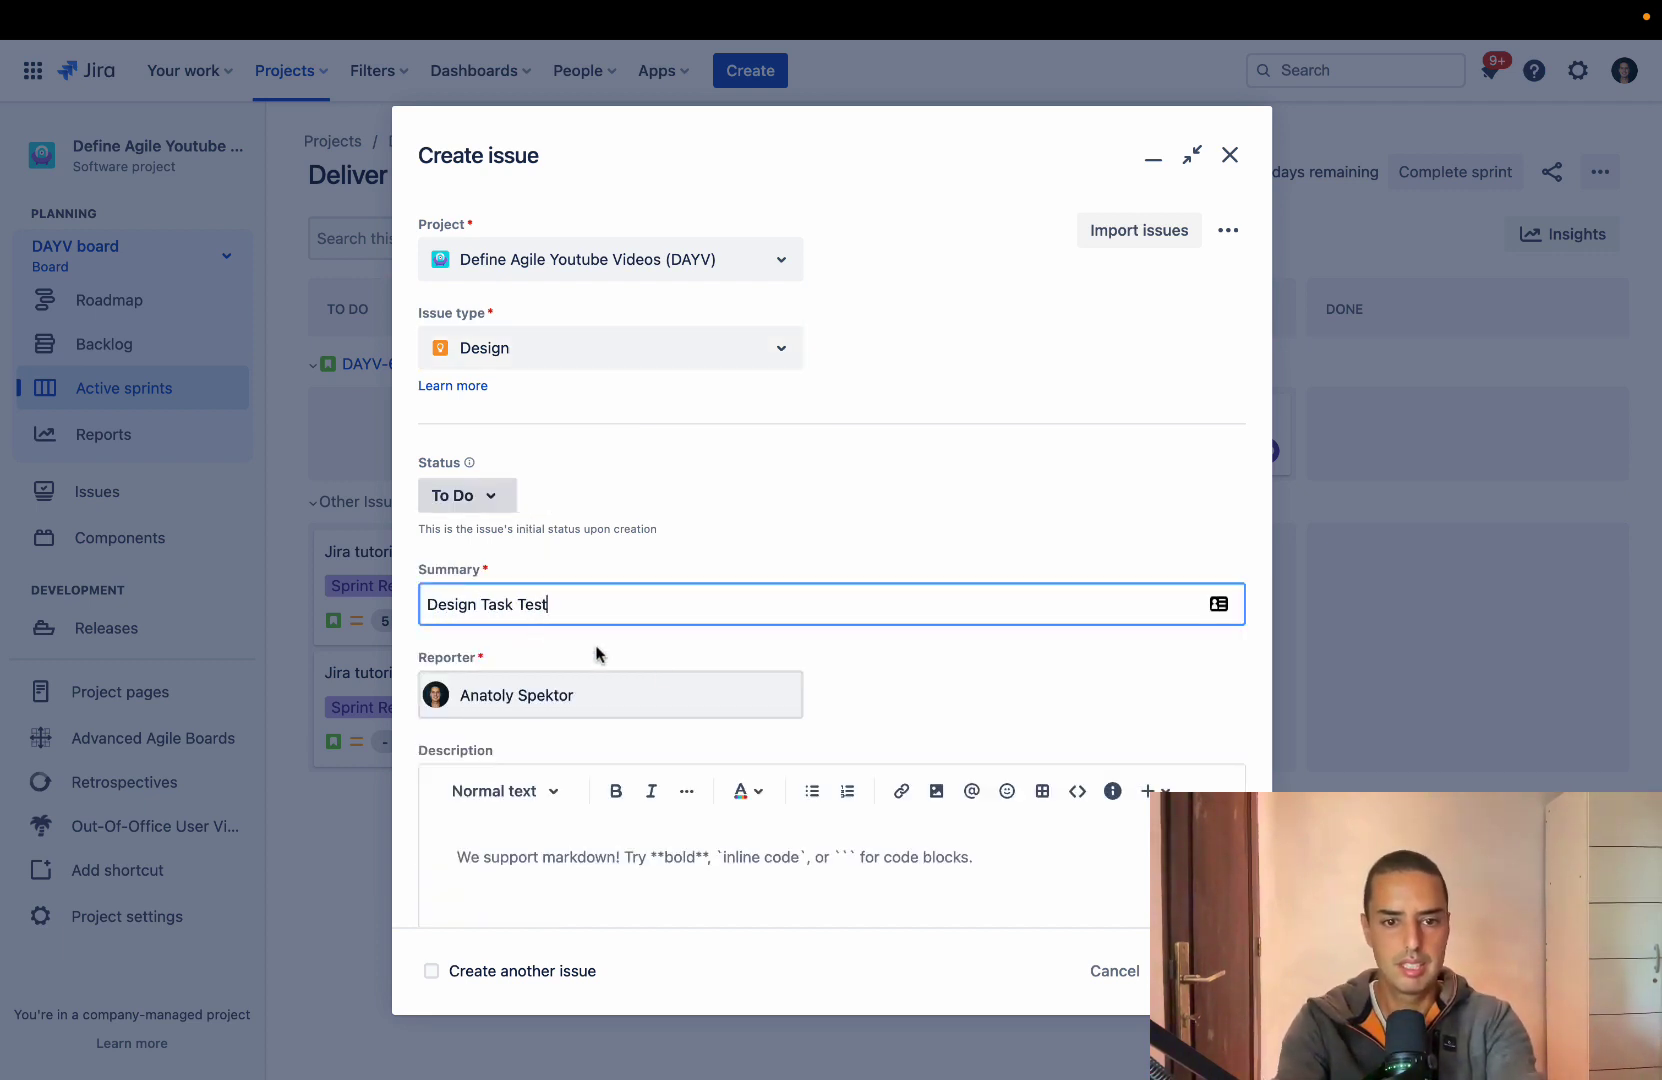
pyautogui.scroll(-2, 594, 649)
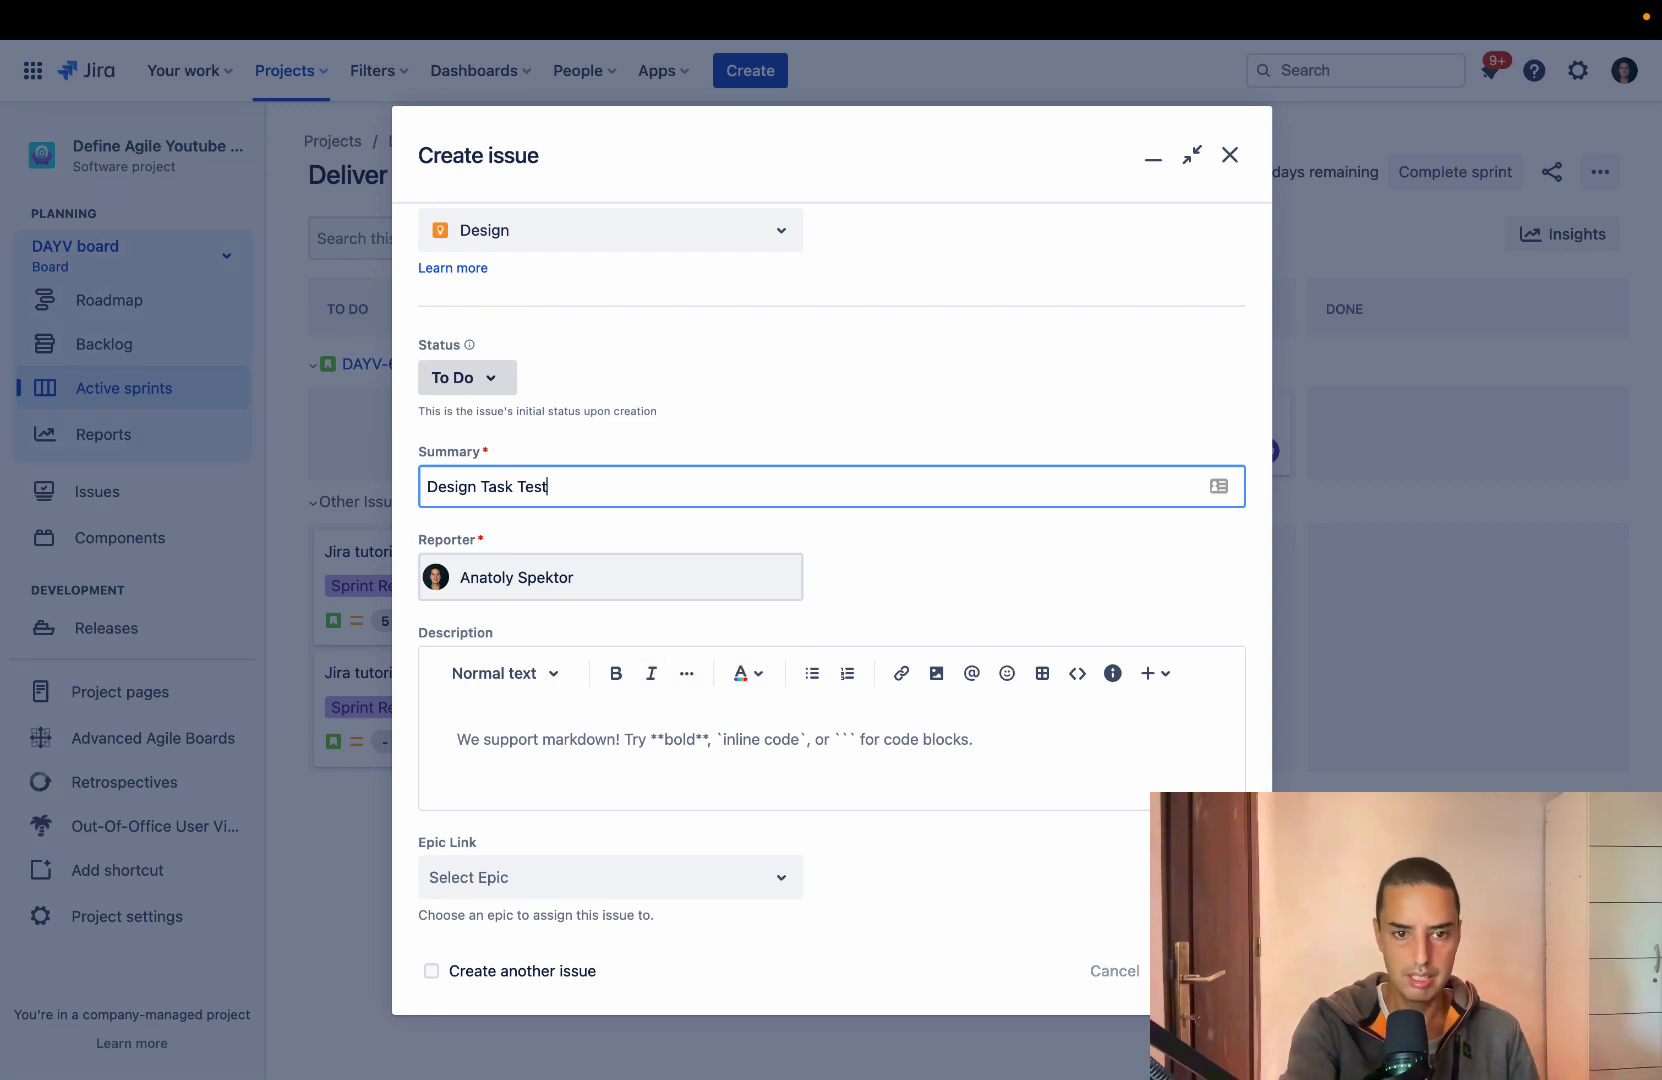
pyautogui.press('Return')
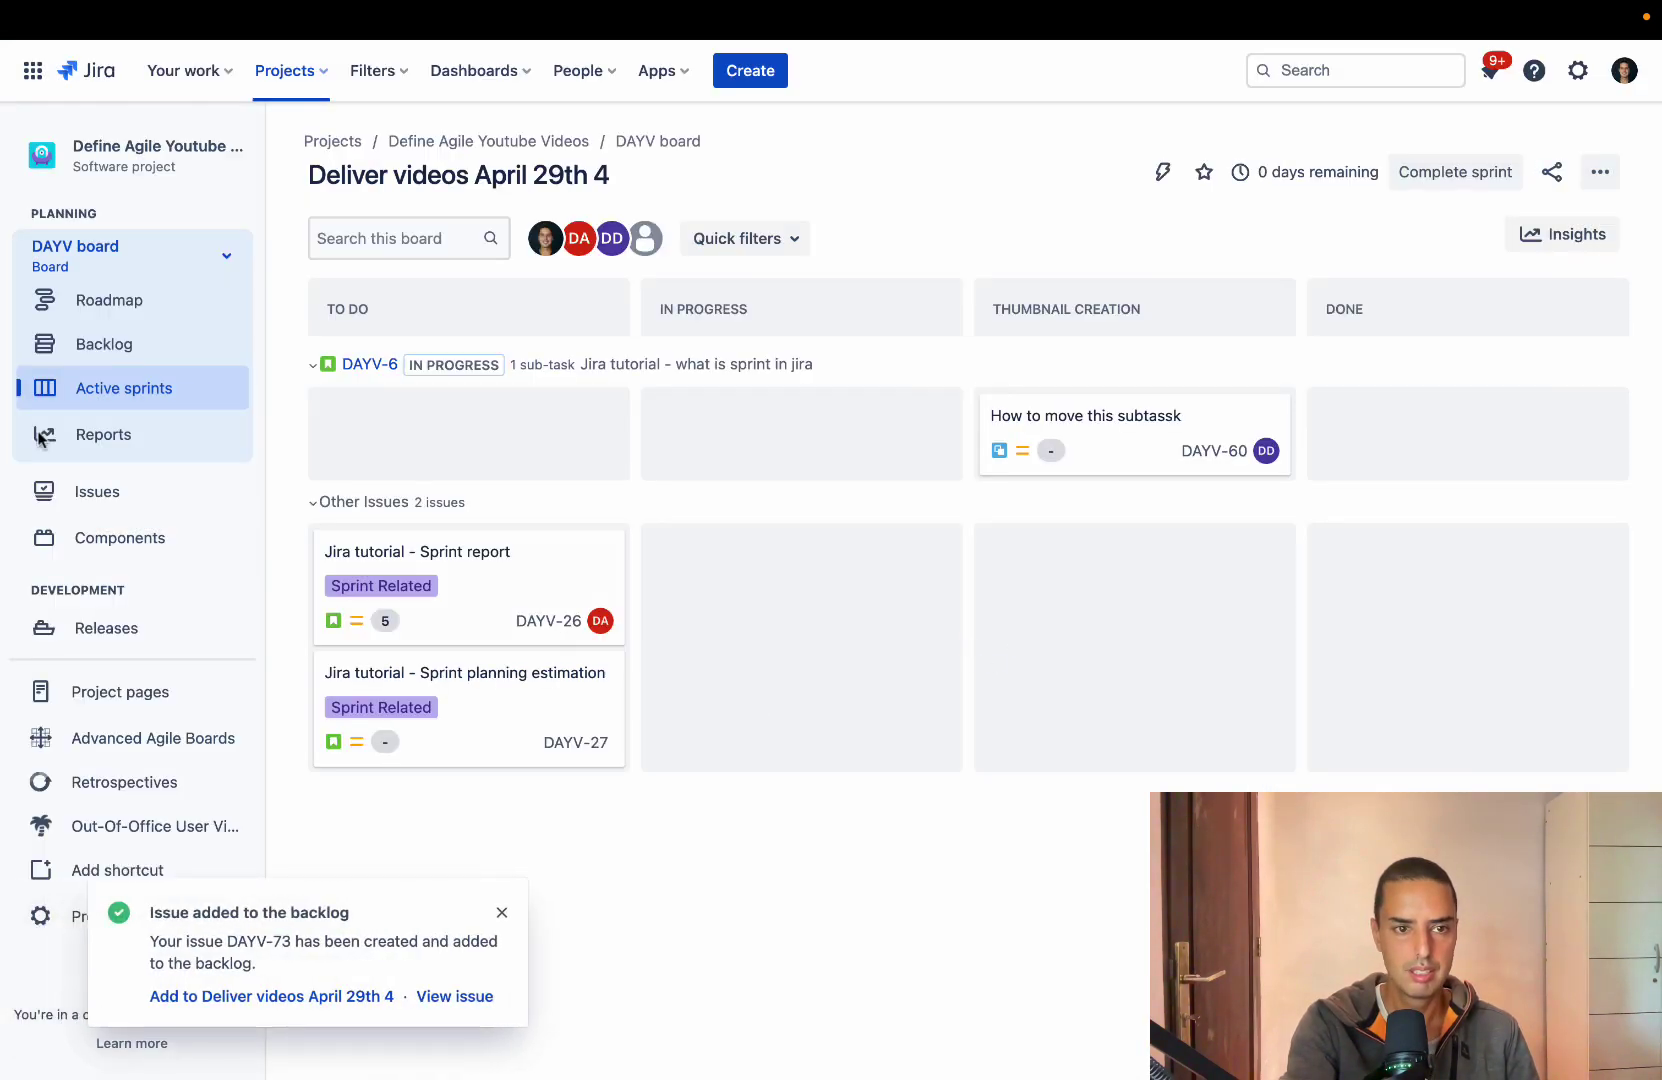
# Step: Open the DAYV Backlog and dismiss the 'Issue added' notification
pyautogui.click(112, 345)
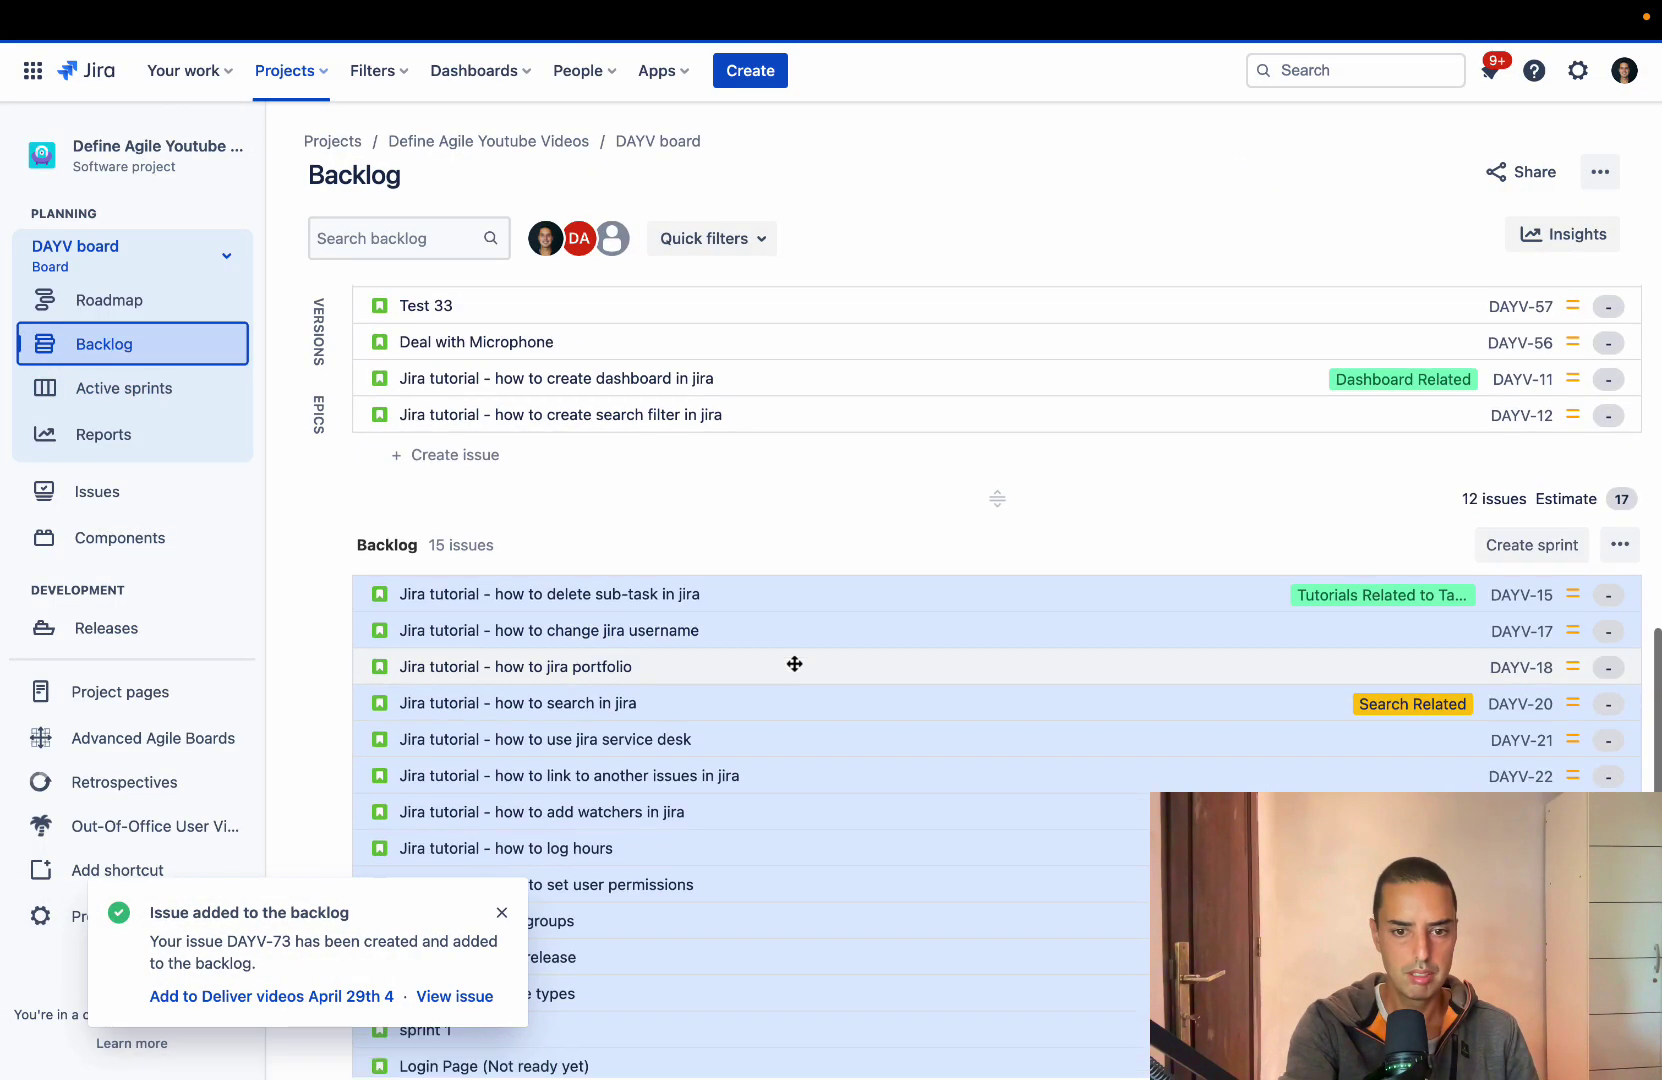
pyautogui.scroll(-2, 788, 656)
pyautogui.click(502, 912)
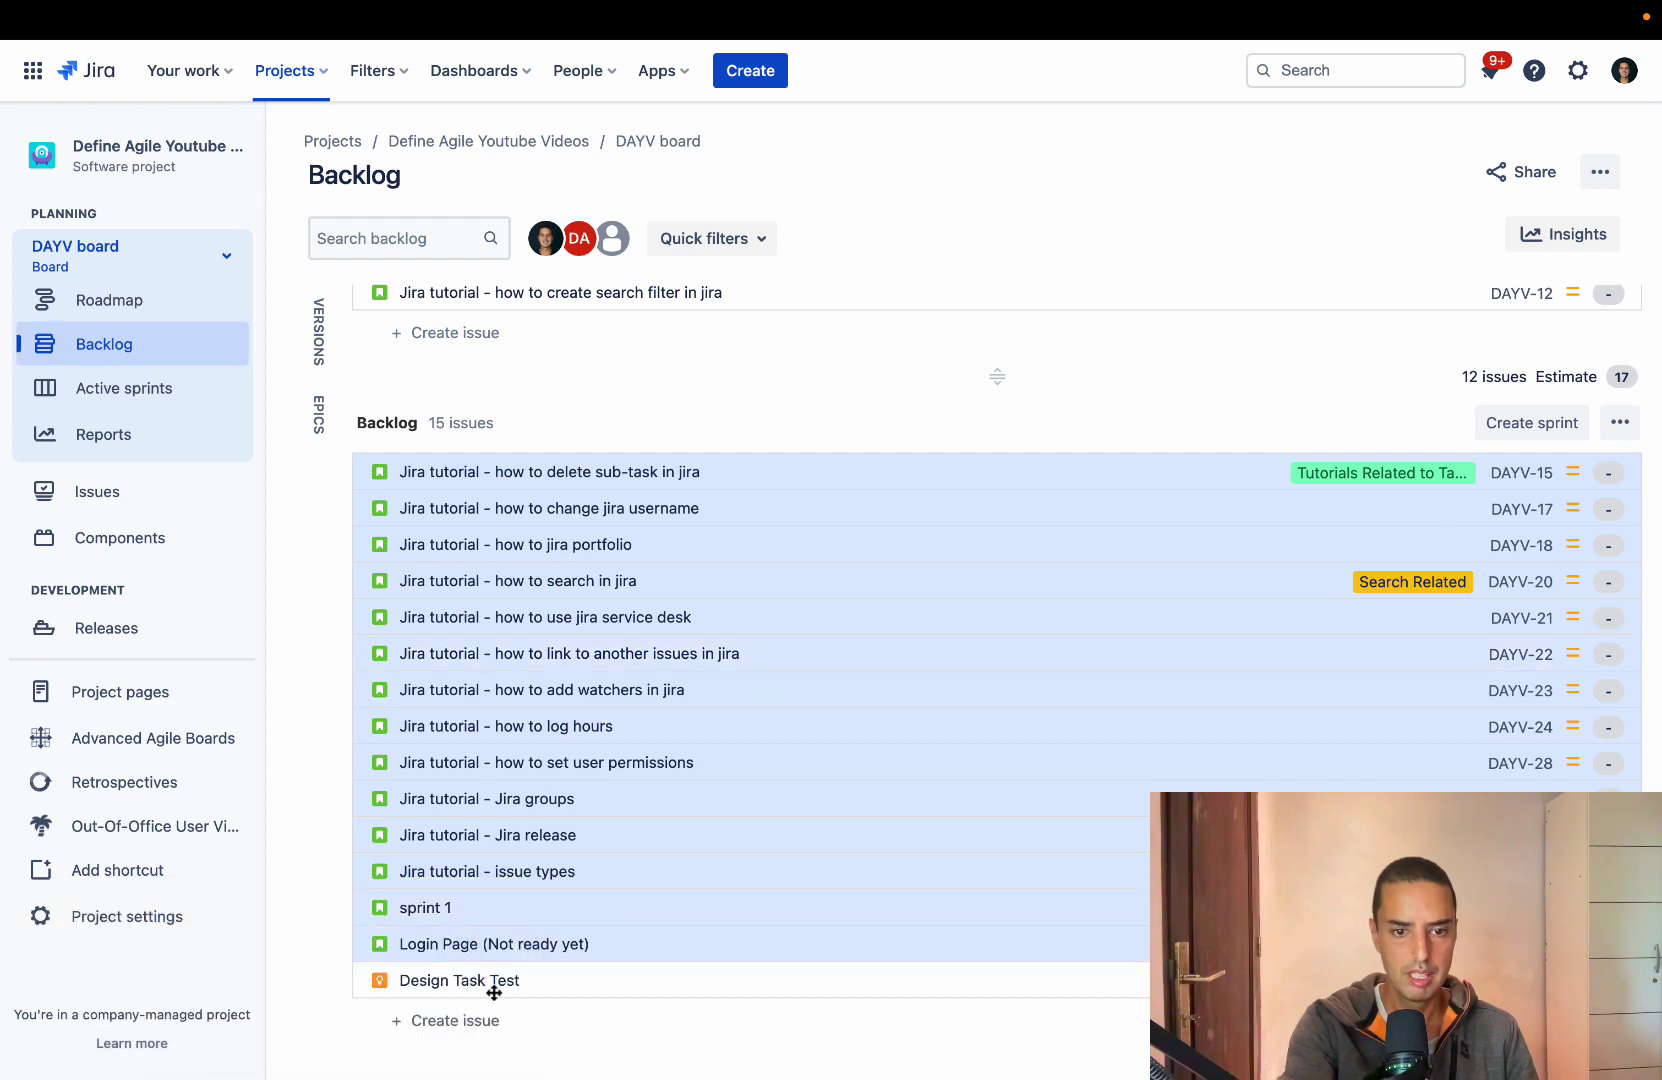
pyautogui.moveTo(522, 1076)
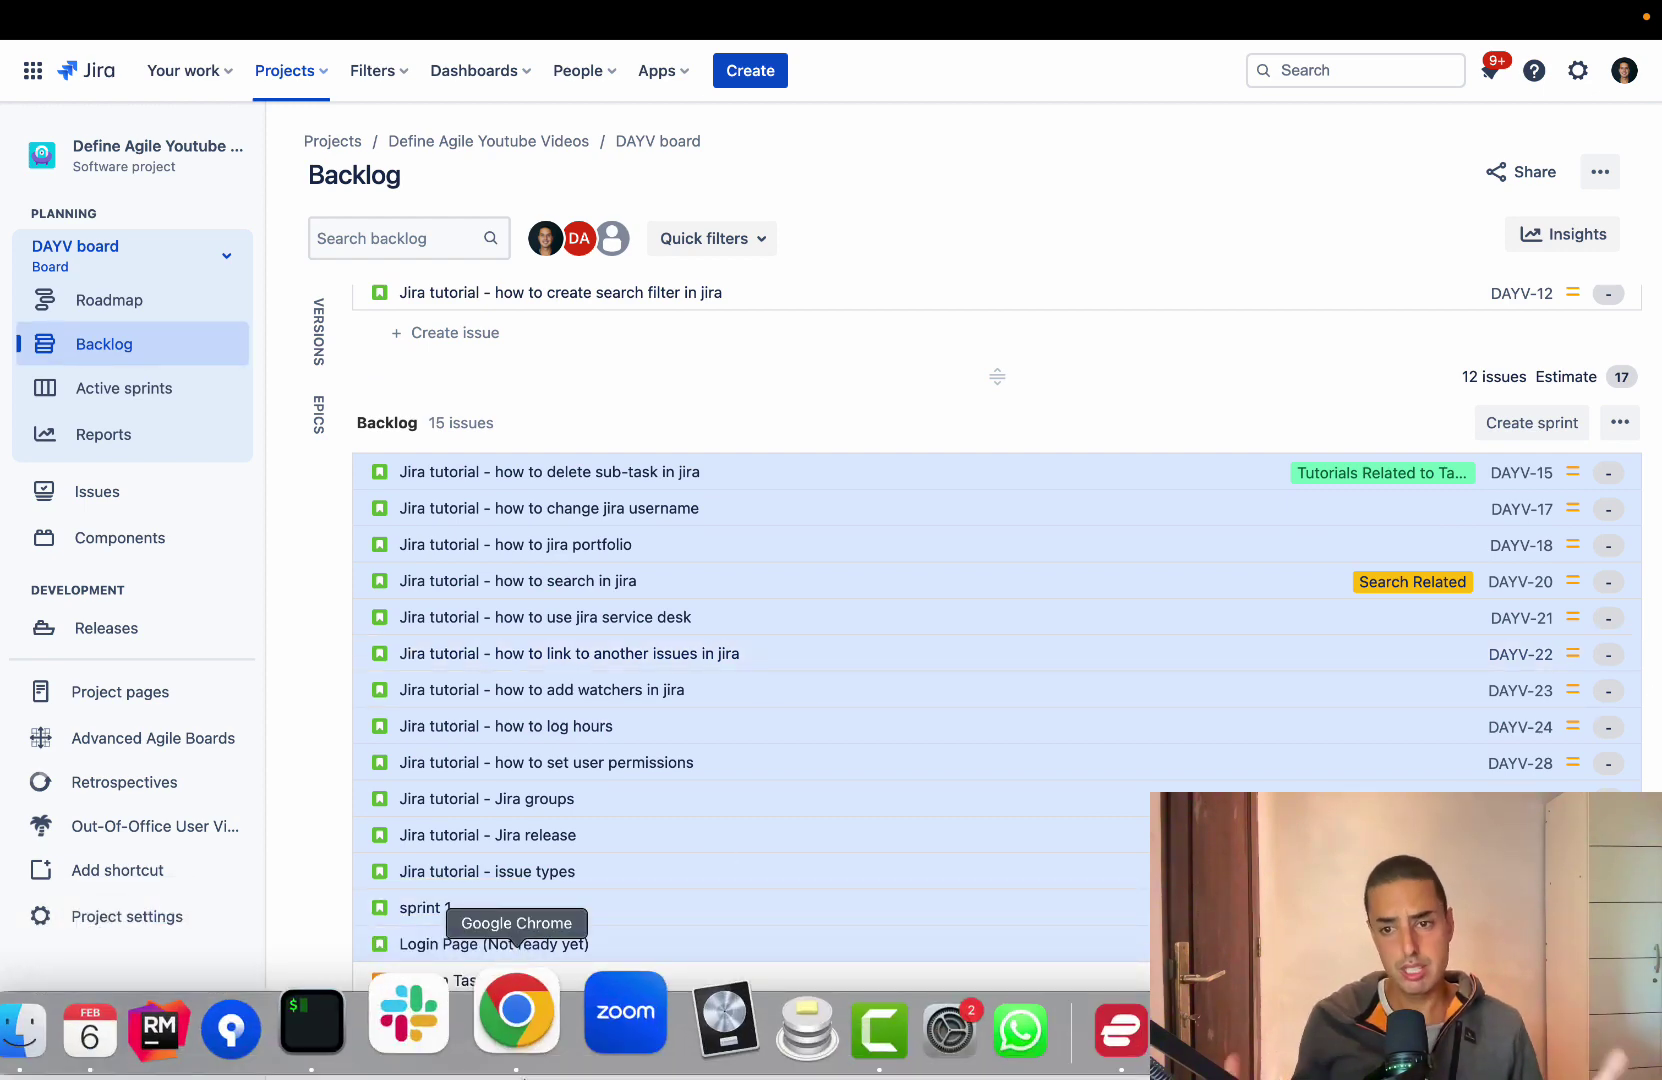